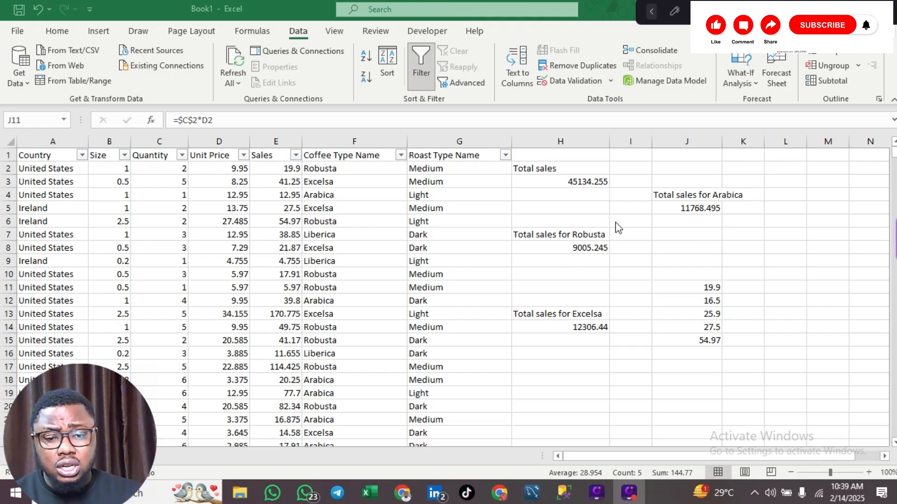
Clear the value from cell J11 in the block J11:J15
left_click(688, 285)
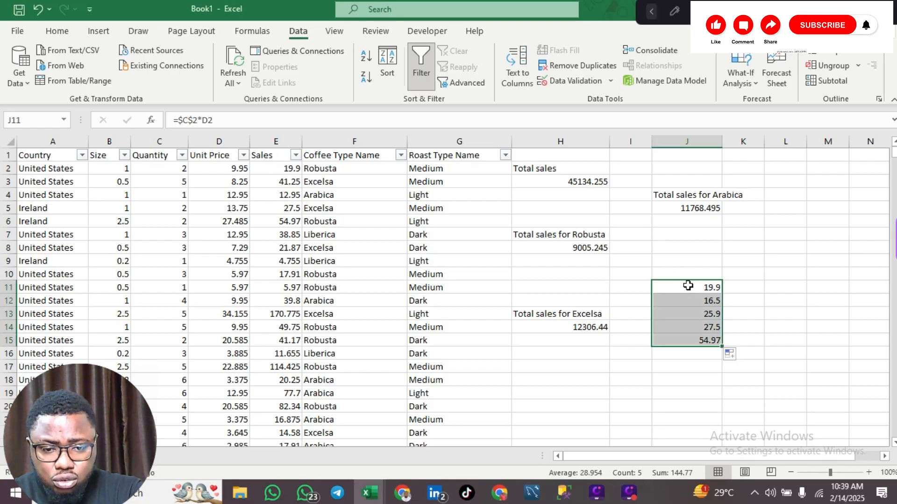
key("BackSpace")
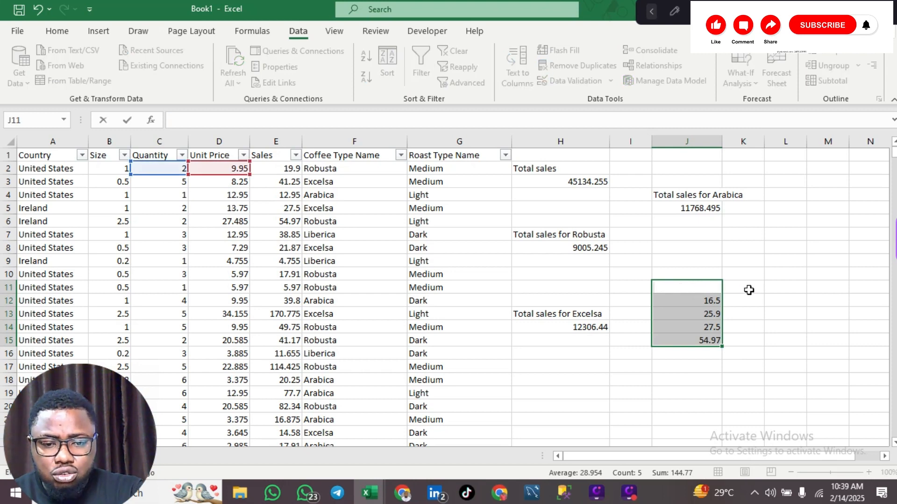
left_click(701, 286)
key("shift+Down")
key("shift+Down")
key("shift+Down")
key("shift+Down")
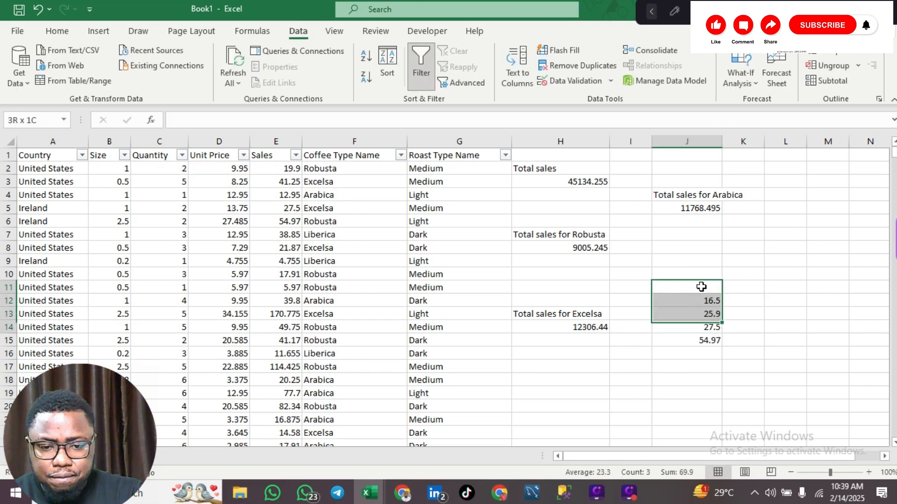
key("BackSpace")
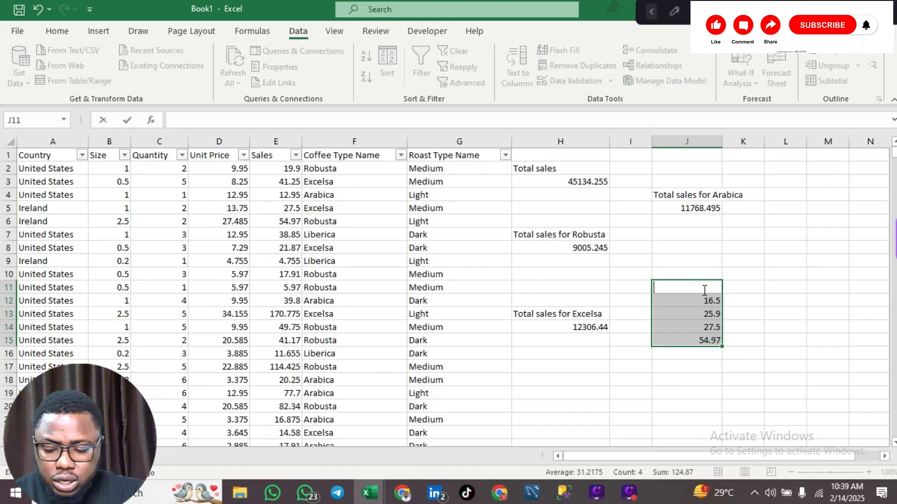
right_click(704, 292)
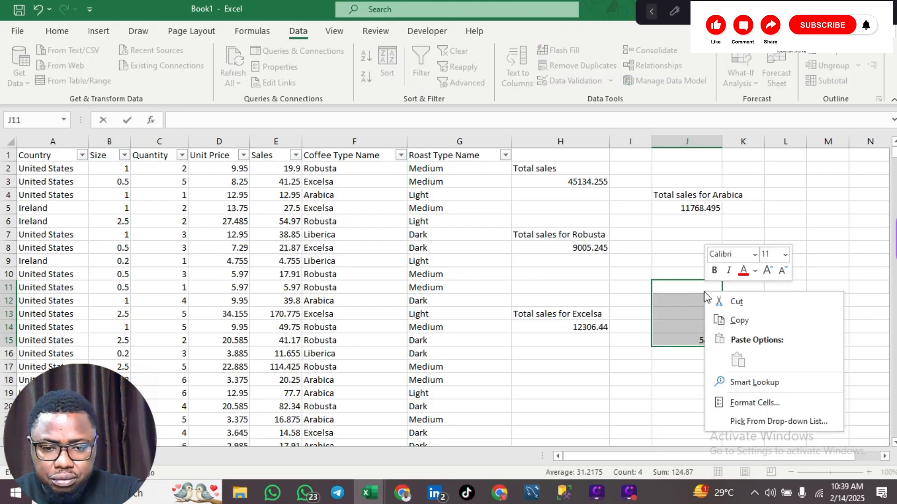
left_click(672, 323)
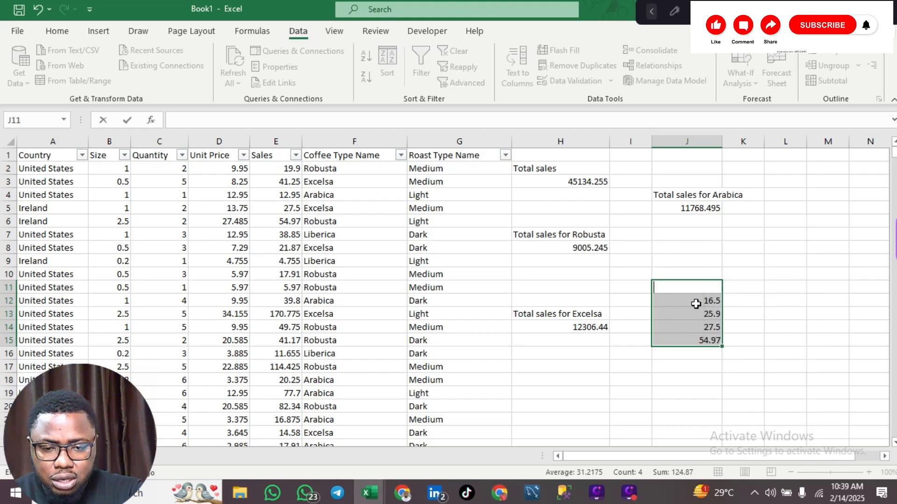
Clear the remaining values from cells J12 through J15
left_click(698, 305)
key("BackSpace")
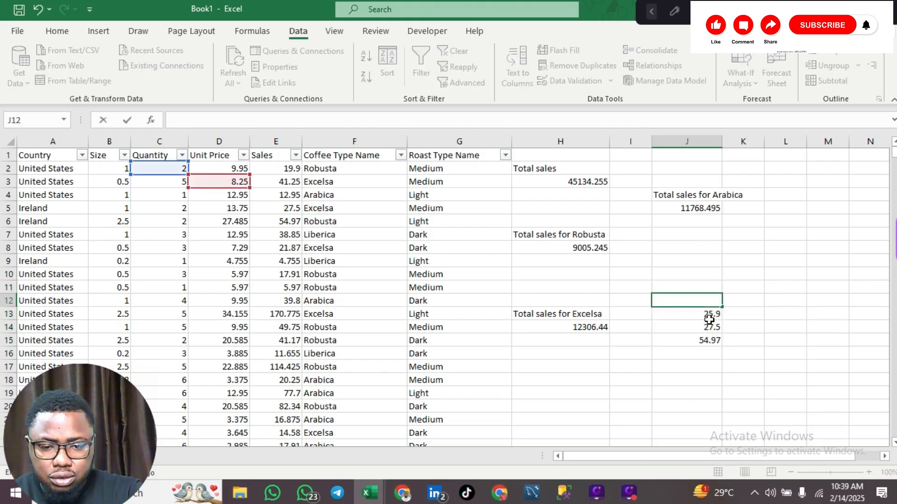
left_click(710, 320)
key("BackSpace")
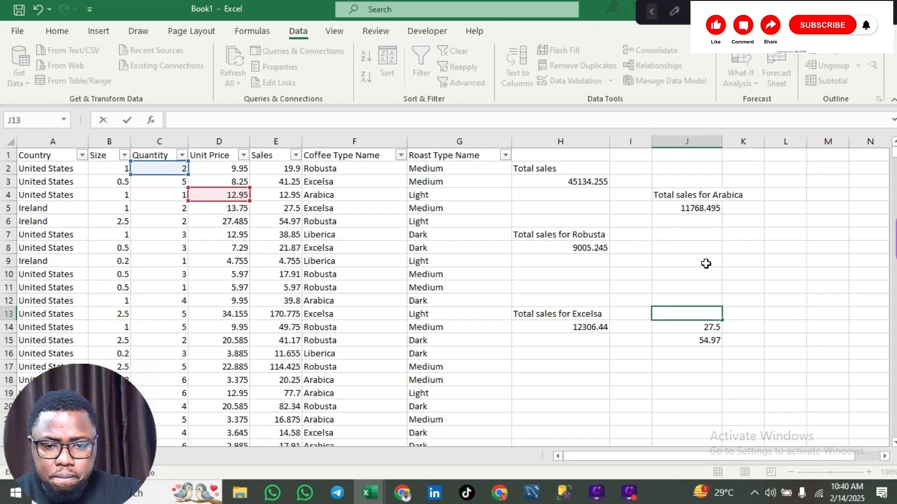
key("Escape")
key("Down")
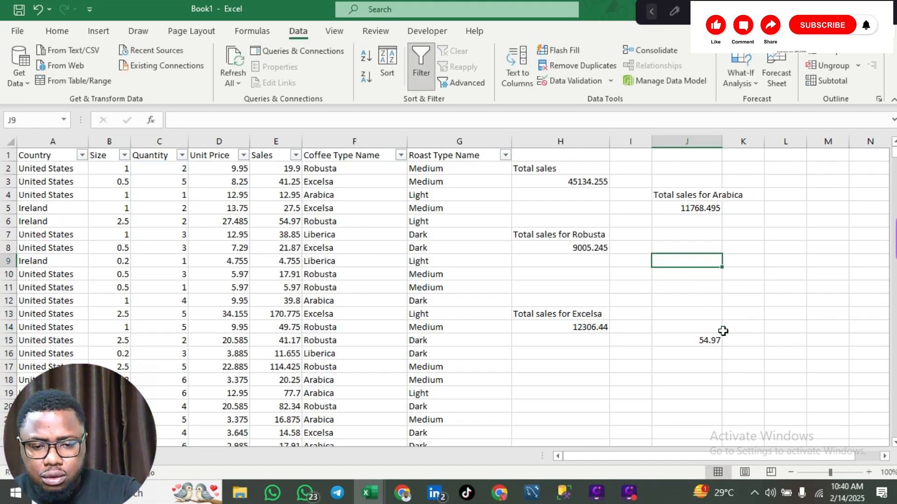
left_click(704, 345)
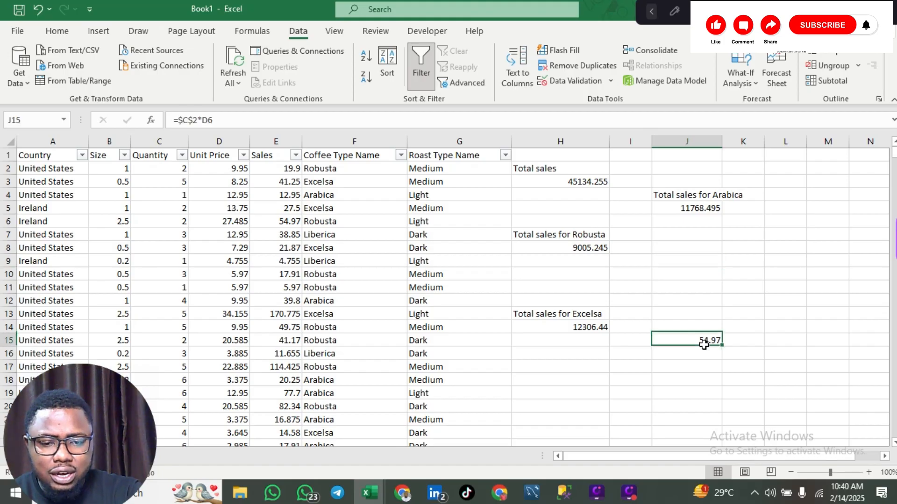
key("BackSpace")
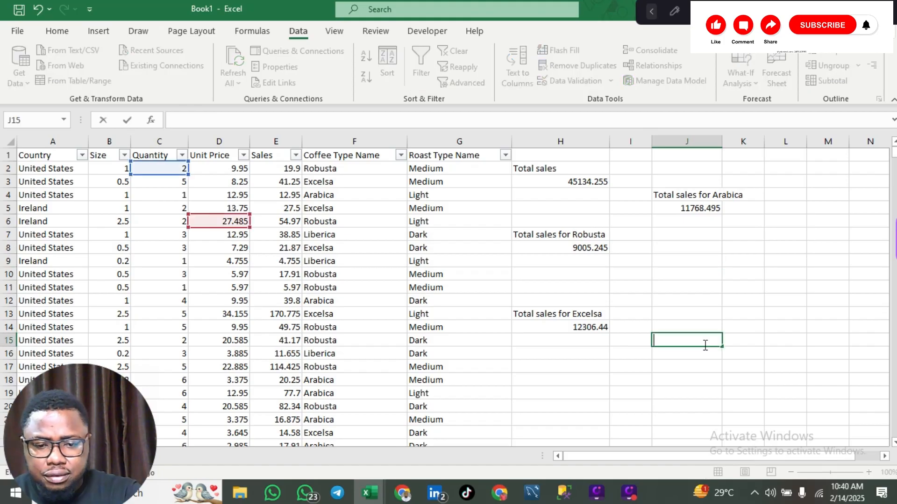
Enter the label "Total sales od Arabica coffe in United States" in J12 and autofit column J to it
left_click(704, 301)
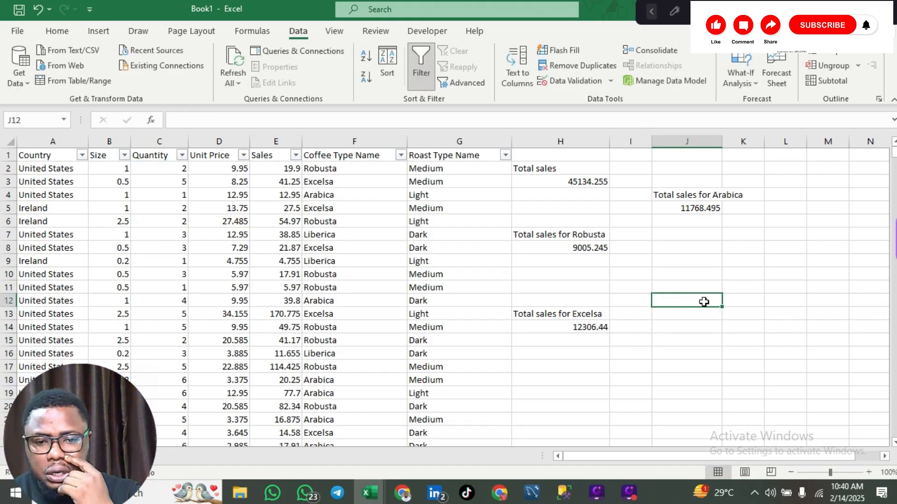
type("Tot")
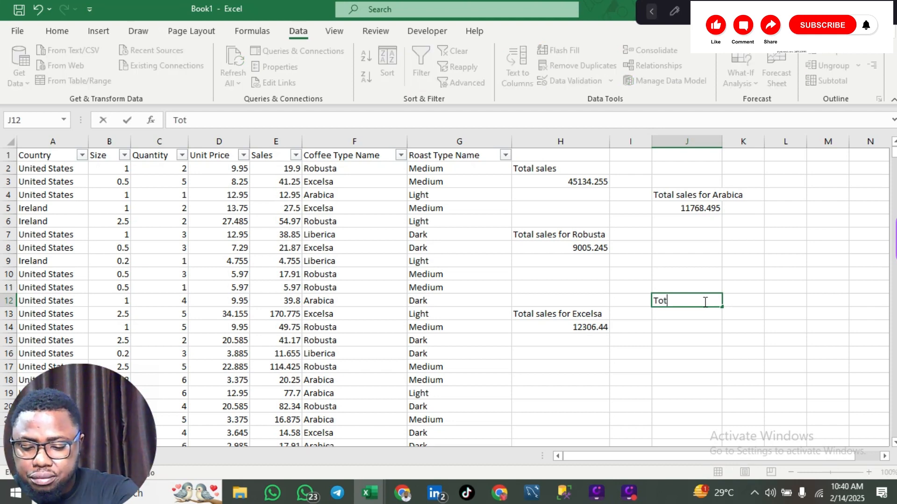
type("al slaes")
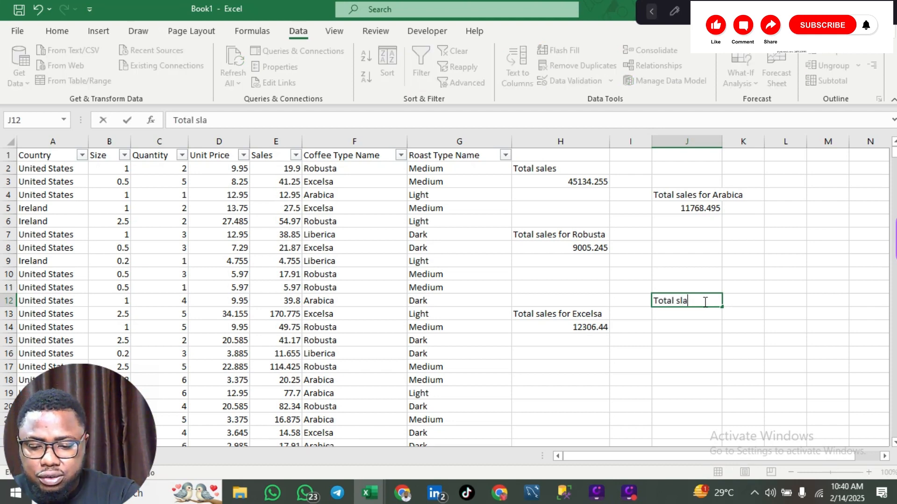
key("BackSpace")
key("BackSpace")
key("BackSpace")
key("BackSpace")
key("BackSpace")
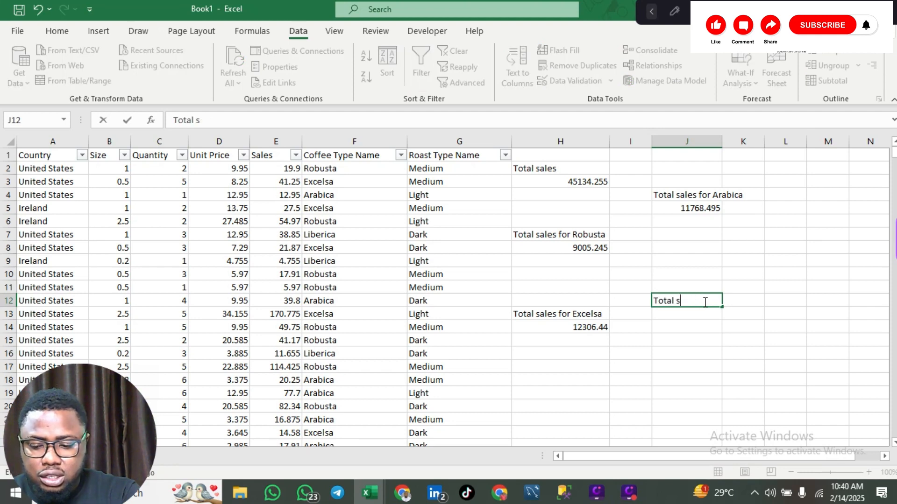
type("ales od Arba")
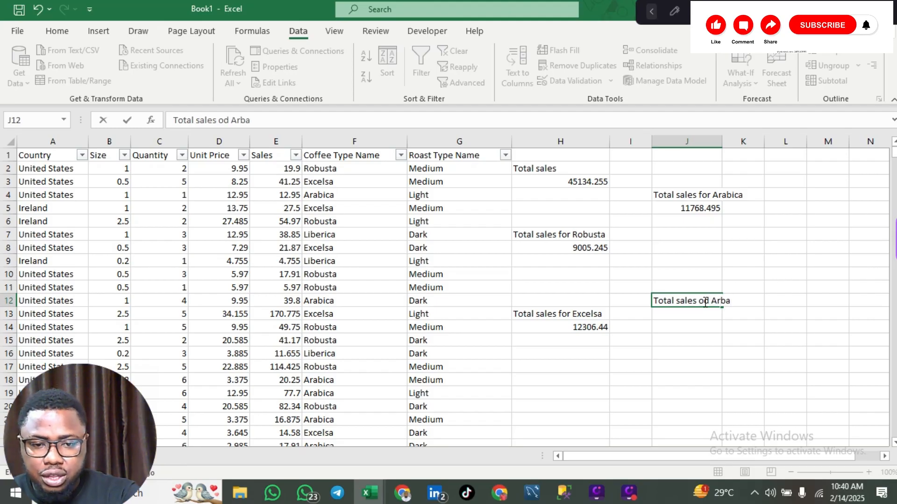
key("BackSpace")
key("BackSpace")
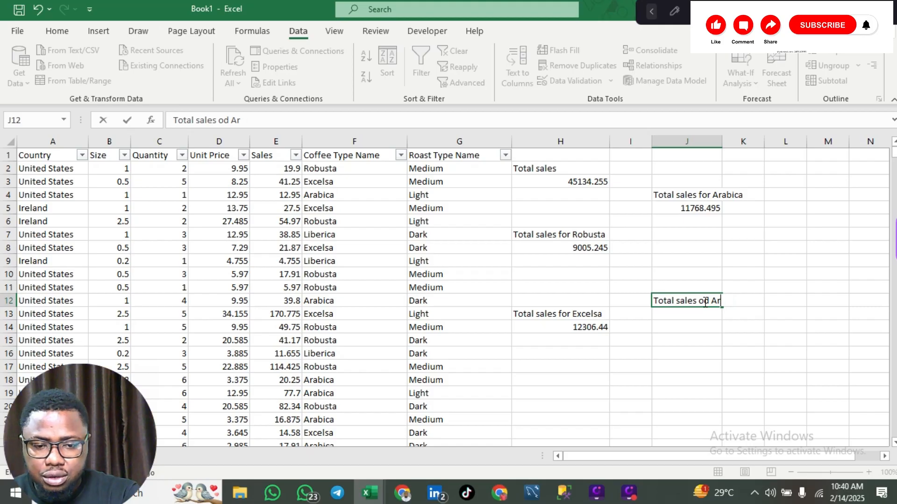
type("abica")
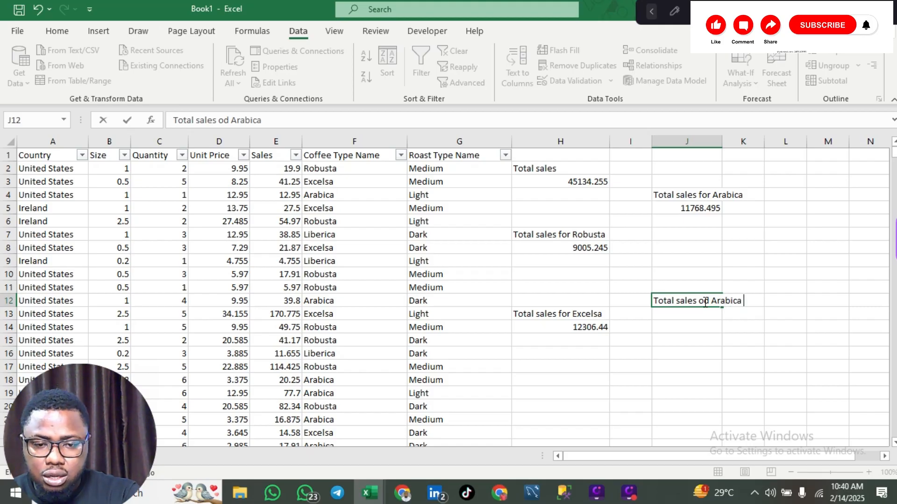
type(" coffe ")
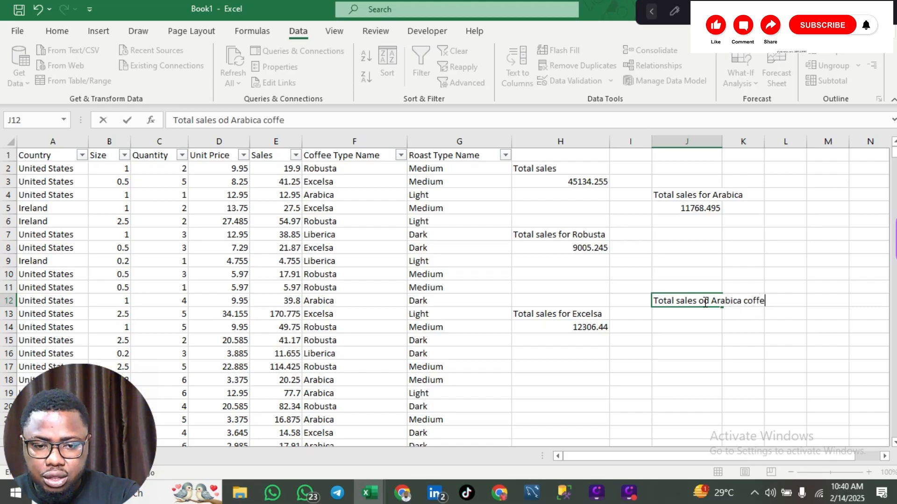
type("in ")
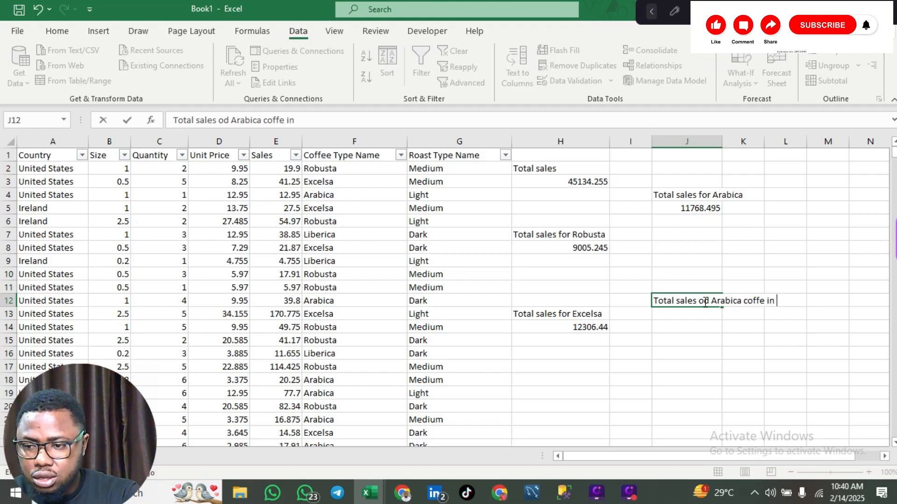
type("United ")
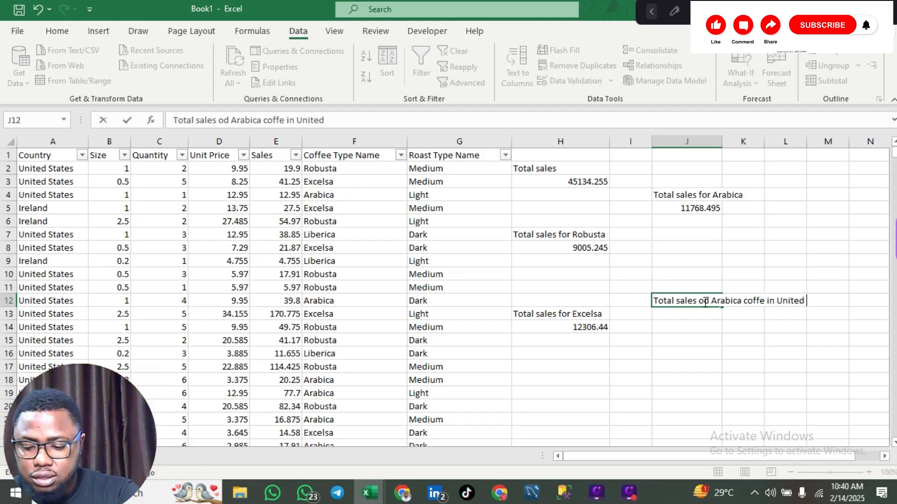
type("States")
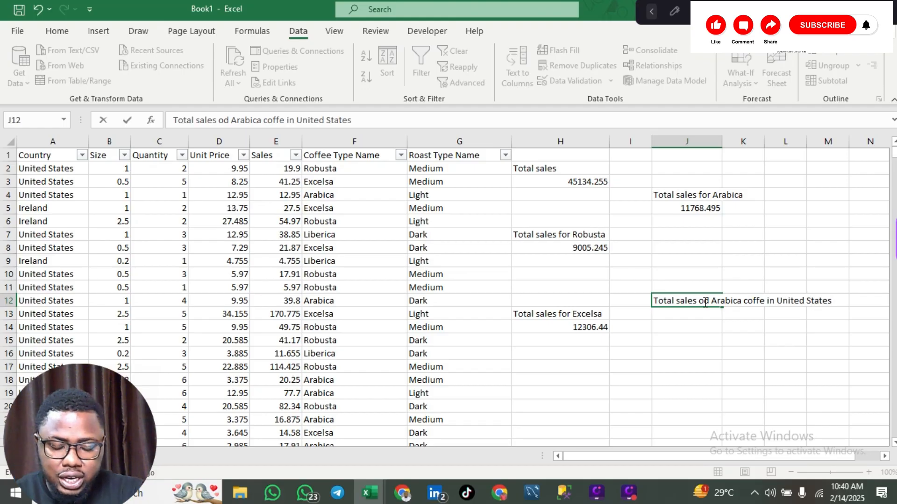
key("Return")
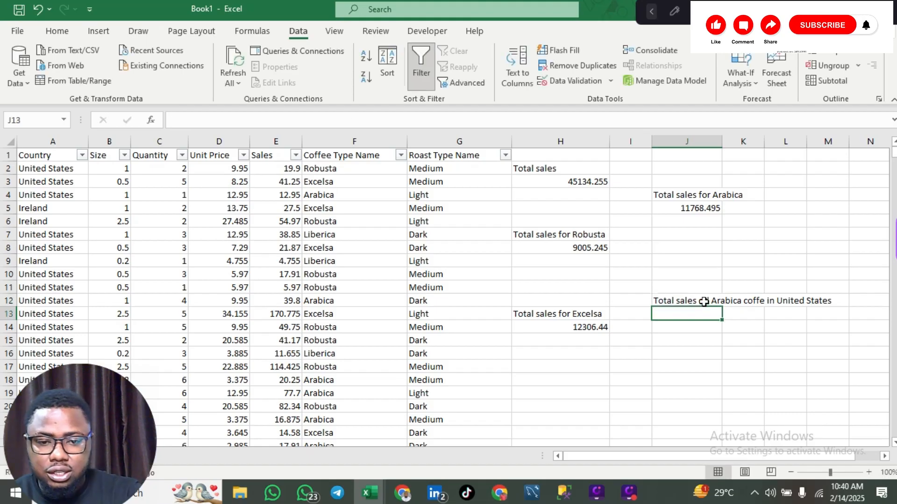
double_click(723, 140)
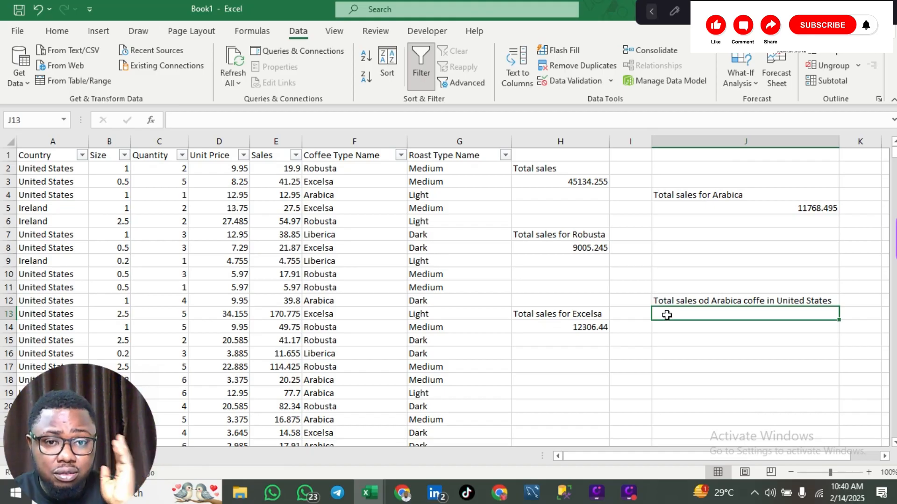
Start a SUMIFS formula in J13 with the Sales column E:E as the sum range
type("=sum")
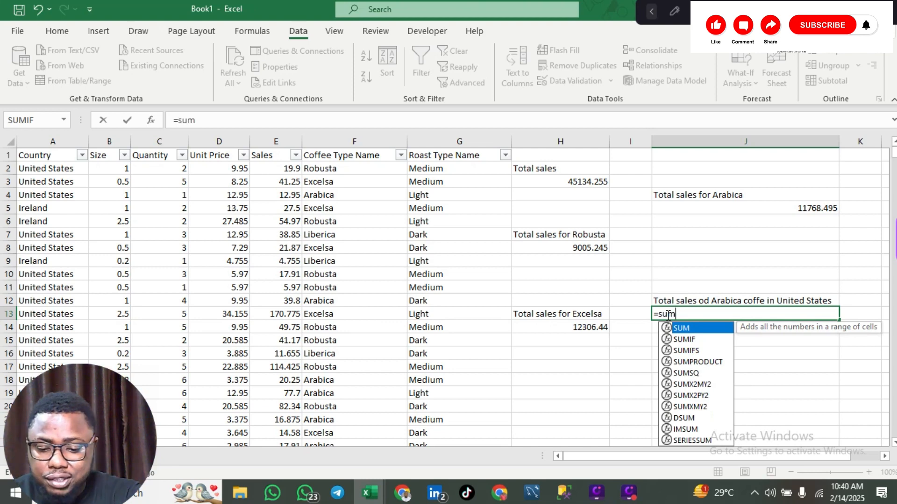
type("if")
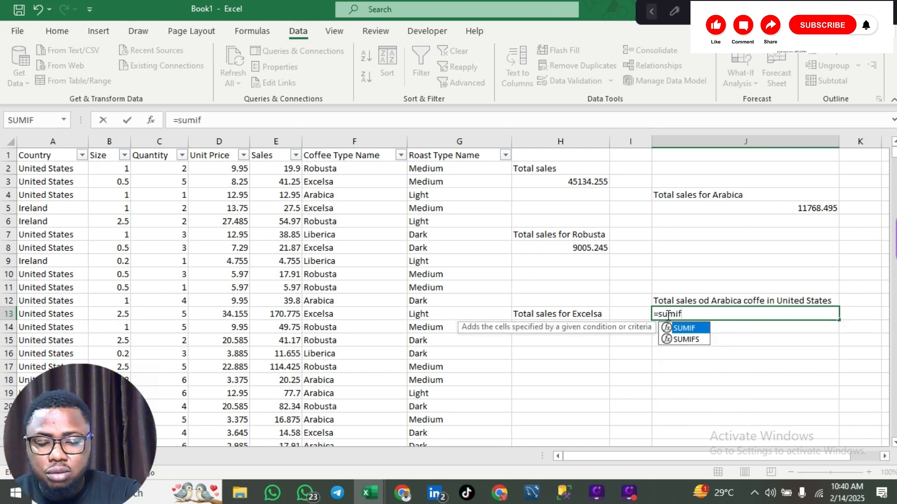
left_click(681, 341)
double_click(681, 342)
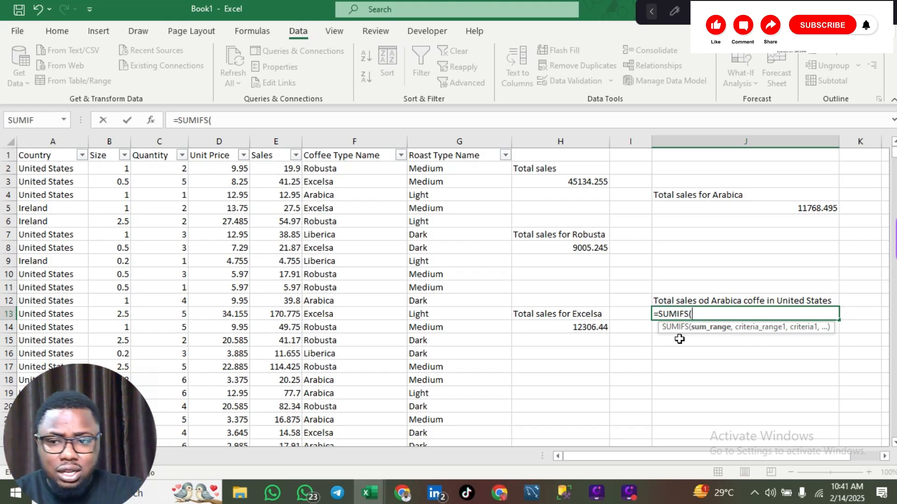
left_click(285, 142)
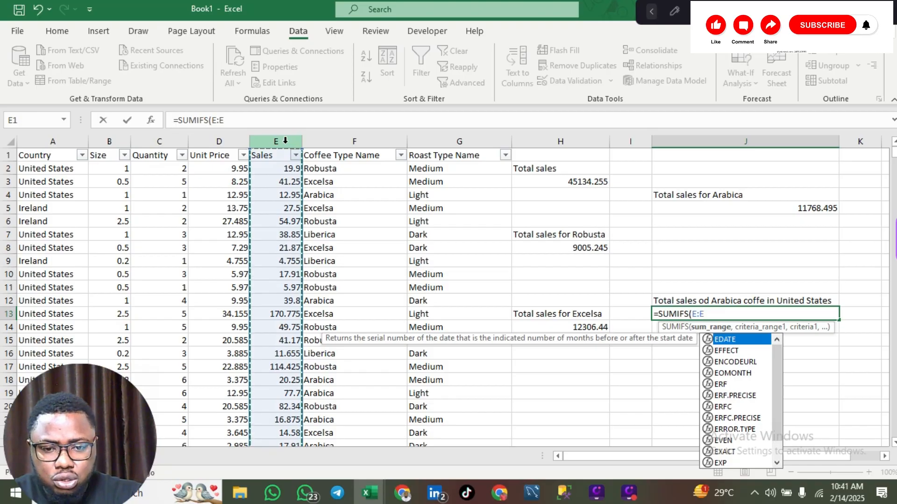
type(",")
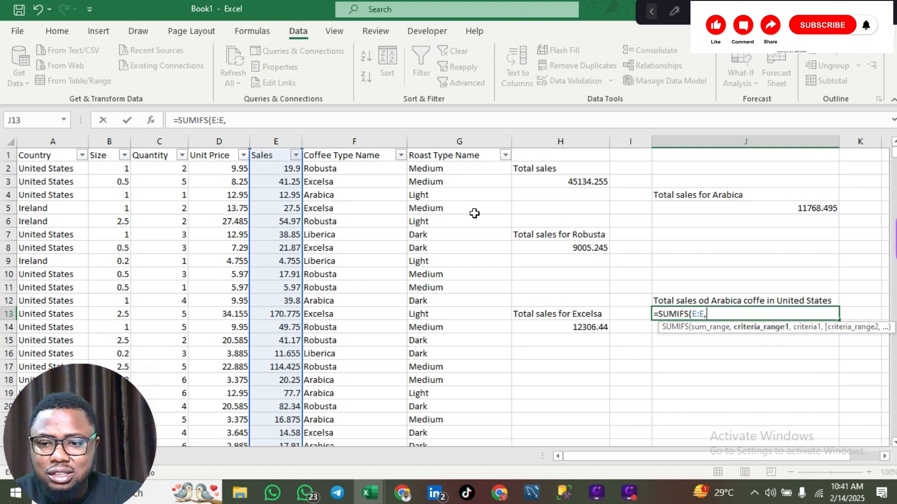
left_click(337, 193)
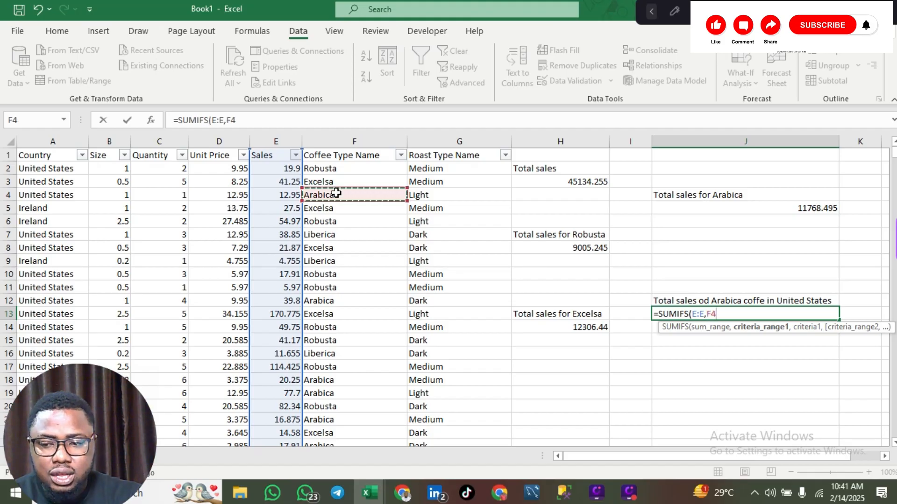
type(",")
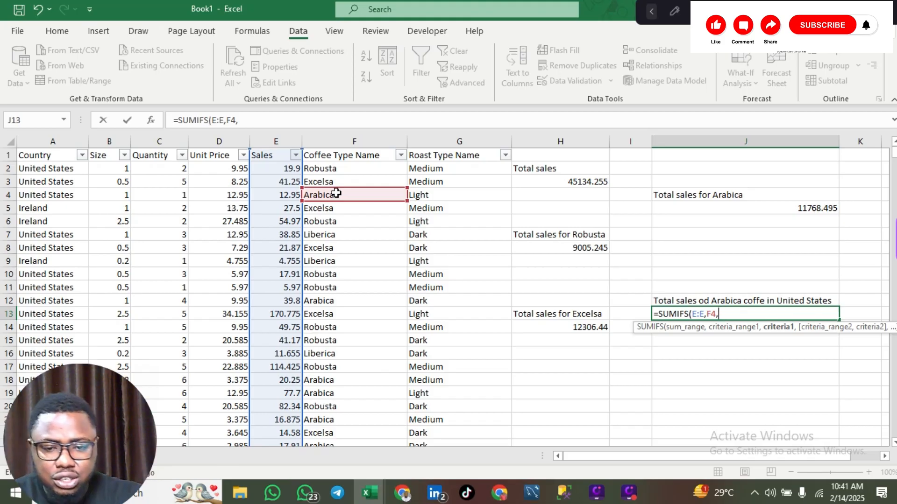
key("BackSpace")
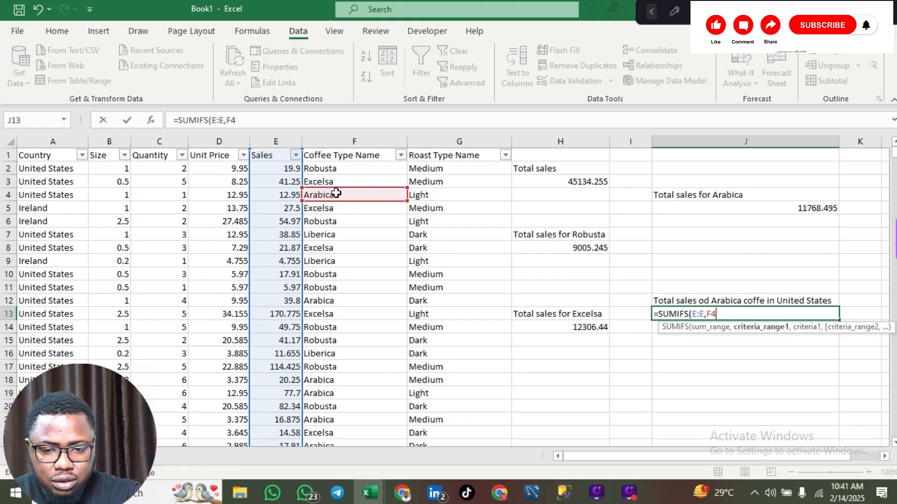
key("BackSpace")
key("BackSpace")
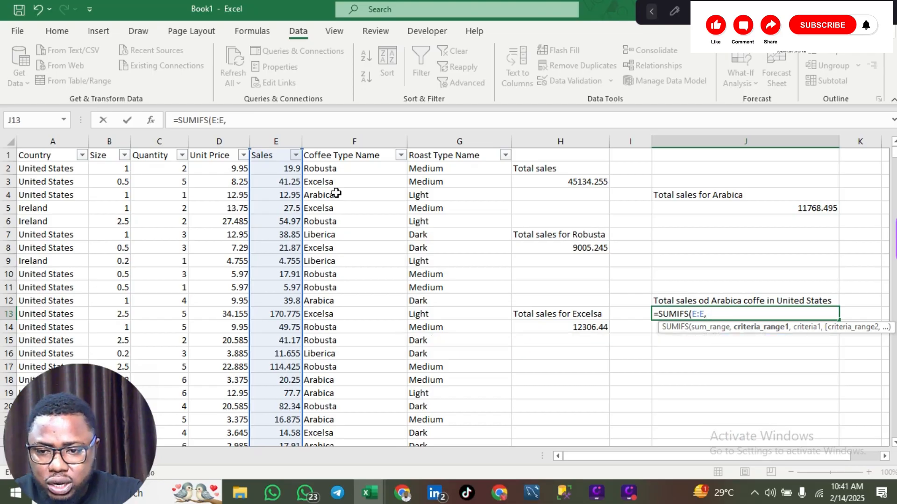
Add the Coffee Type Name column F:F as the first criteria range and cell F4 (Arabica) as its criterion
left_click(348, 140)
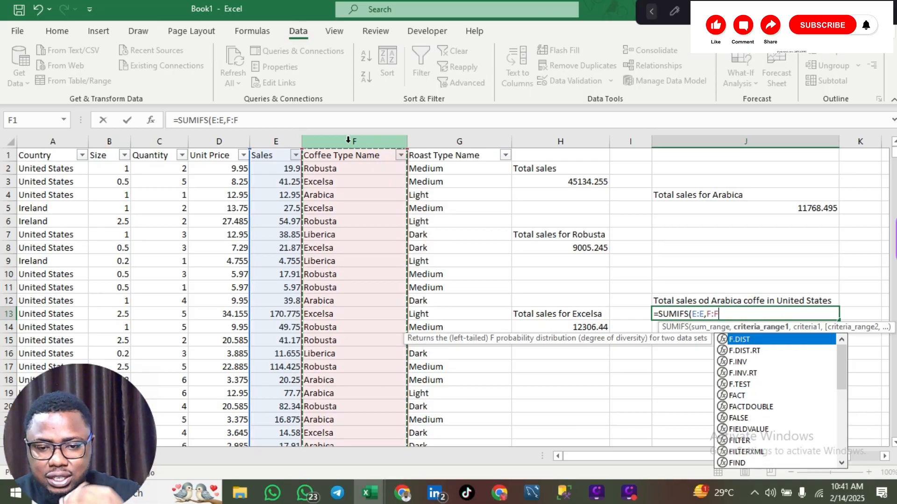
type(",")
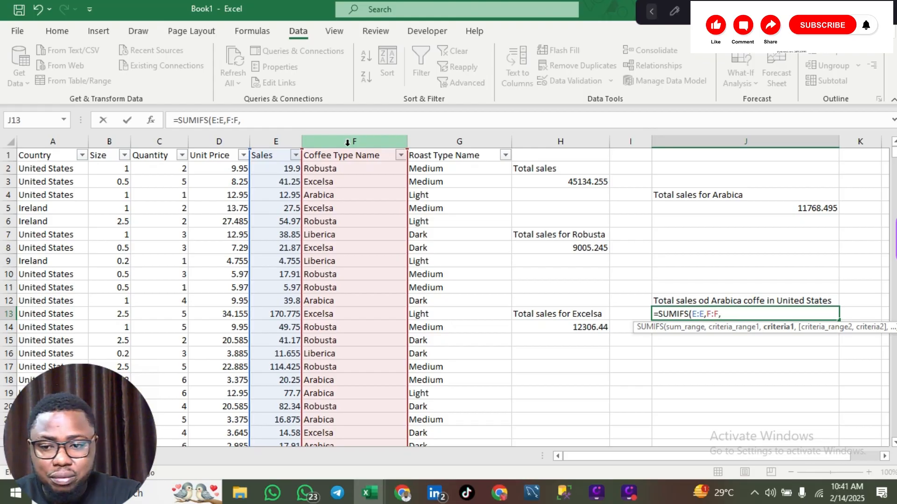
left_click(332, 194)
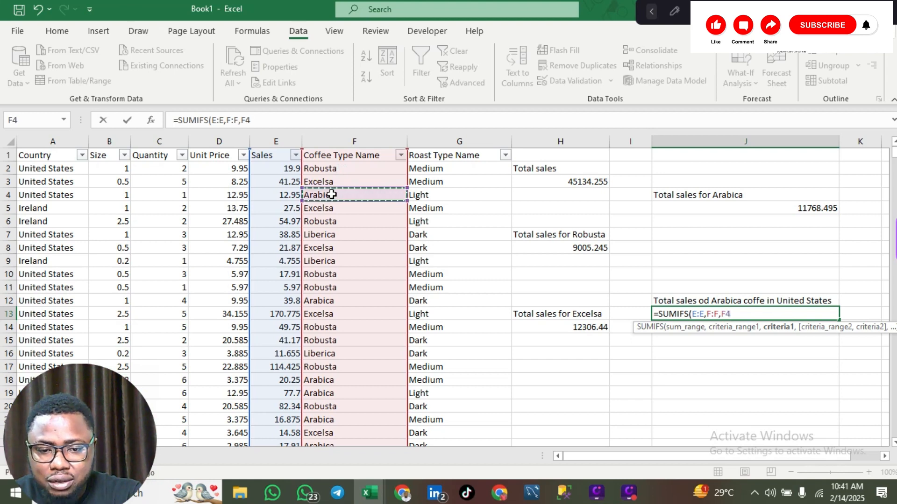
type(",")
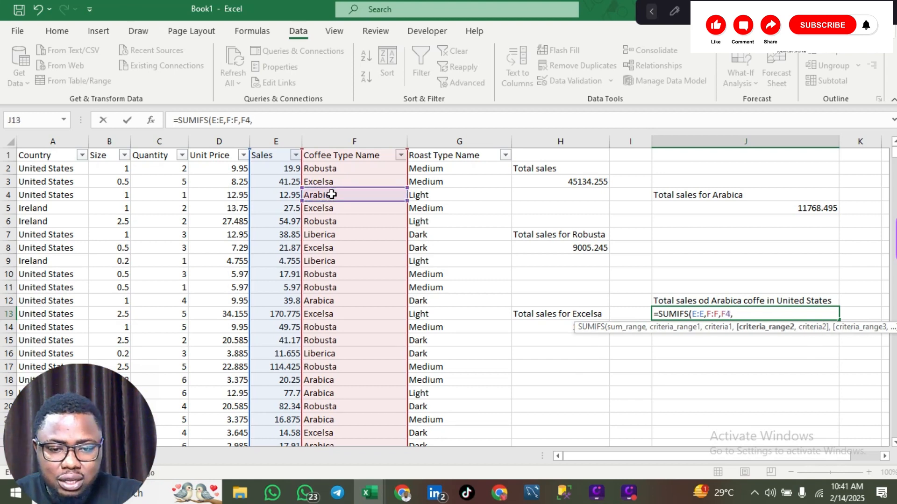
Complete the SUMIFS formula in J13 with Country column A:A as the second criteria range and A2 (United States) as its criterion
left_click(44, 142)
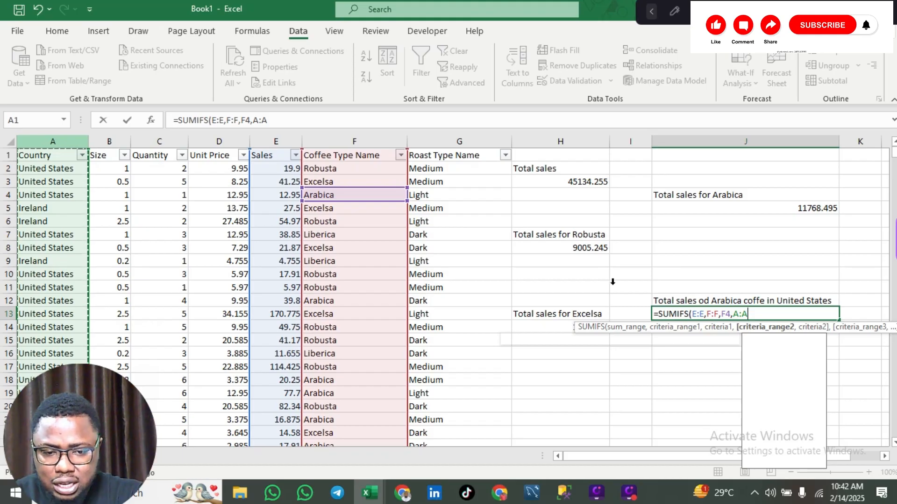
type(",")
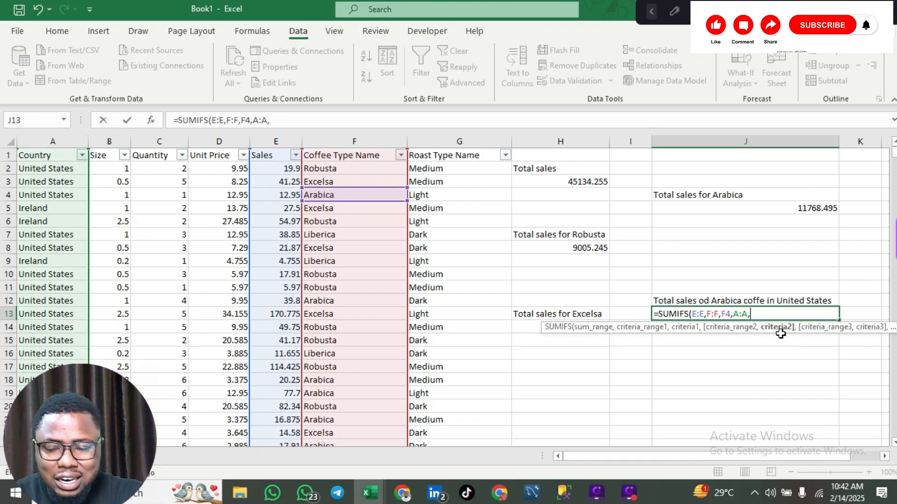
left_click(51, 170)
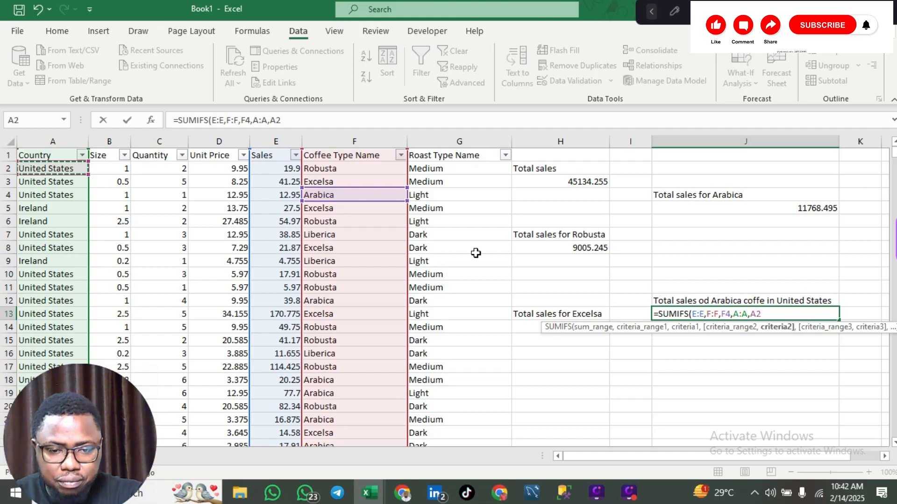
type(")")
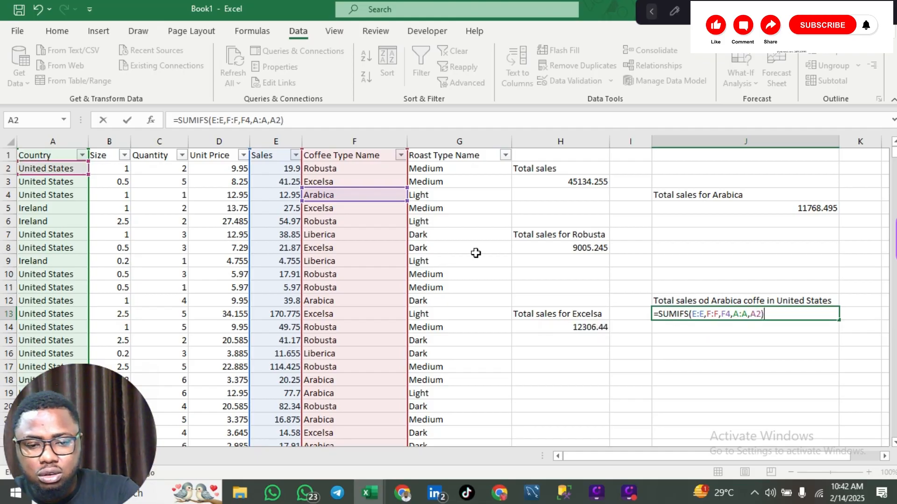
key("Return")
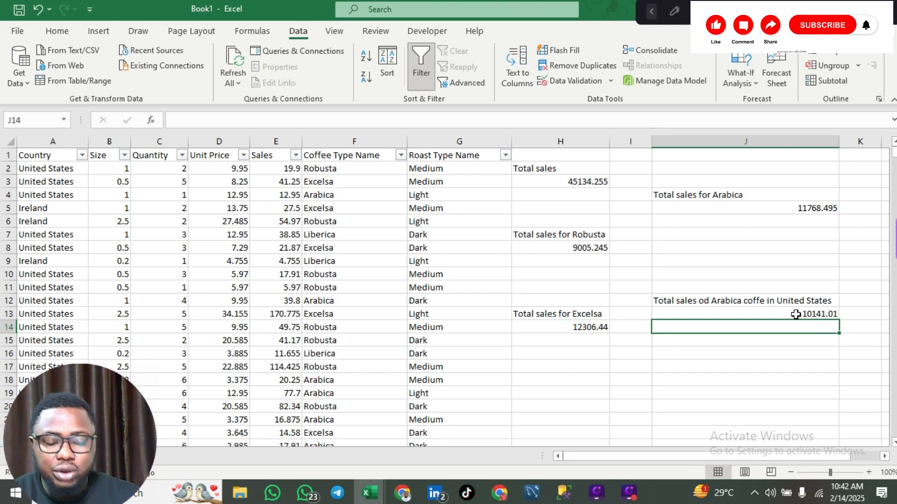
Copy the United States label from J12 into J16
left_click(748, 300)
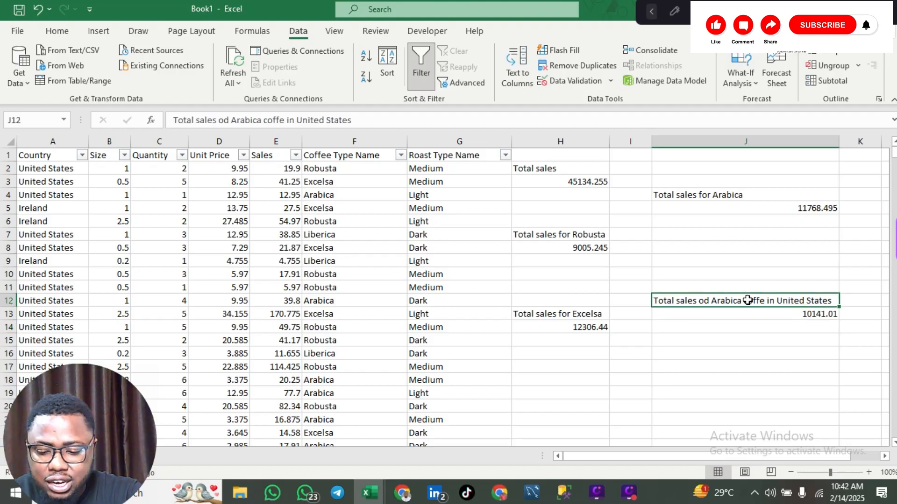
key("ctrl+c")
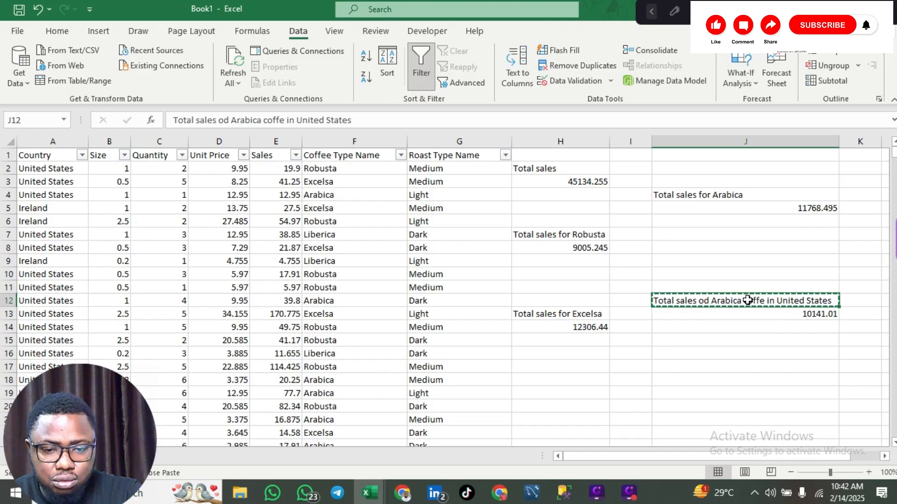
left_click(726, 351)
key("ctrl+v")
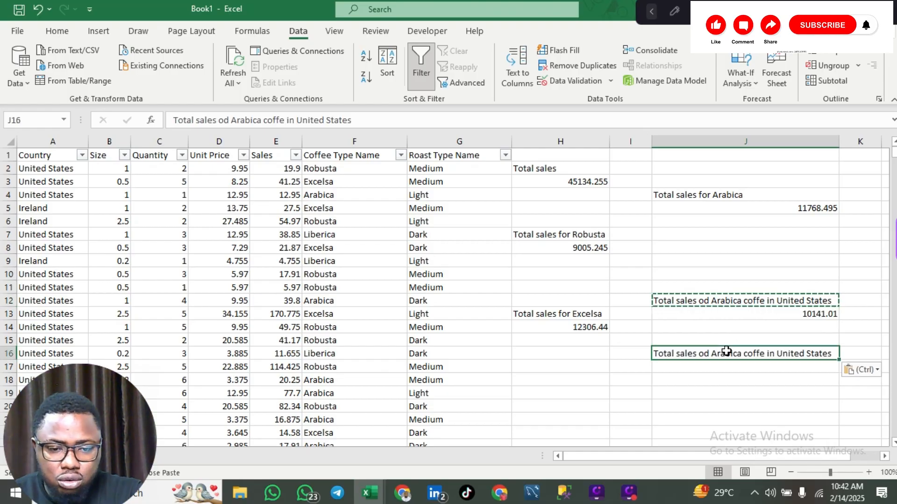
Replace "United States" with "Ireland" in the J16 label so it reads "Total sales od Arabica coffe in Ireland"
double_click(829, 353)
key("BackSpace")
key("BackSpace")
key("BackSpace")
key("BackSpace")
key("BackSpace")
key("BackSpace")
key("BackSpace")
key("BackSpace")
key("BackSpace")
key("BackSpace")
key("BackSpace")
key("BackSpace")
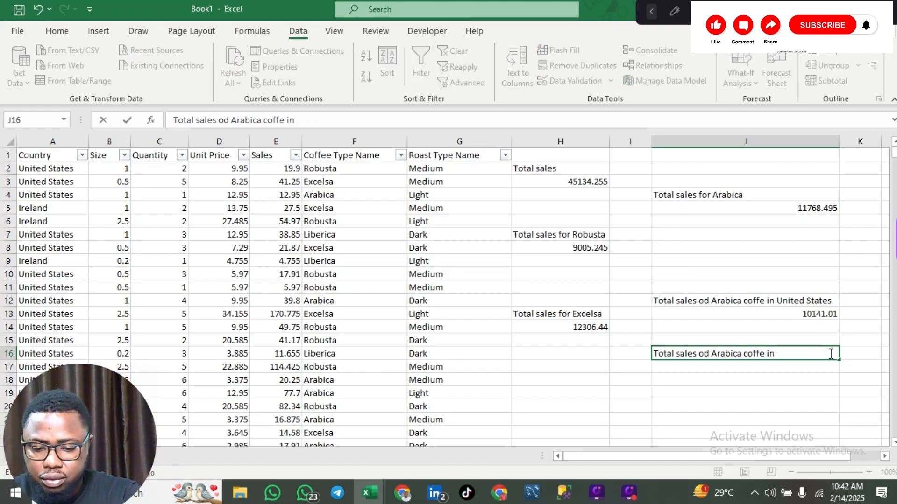
type("Irela")
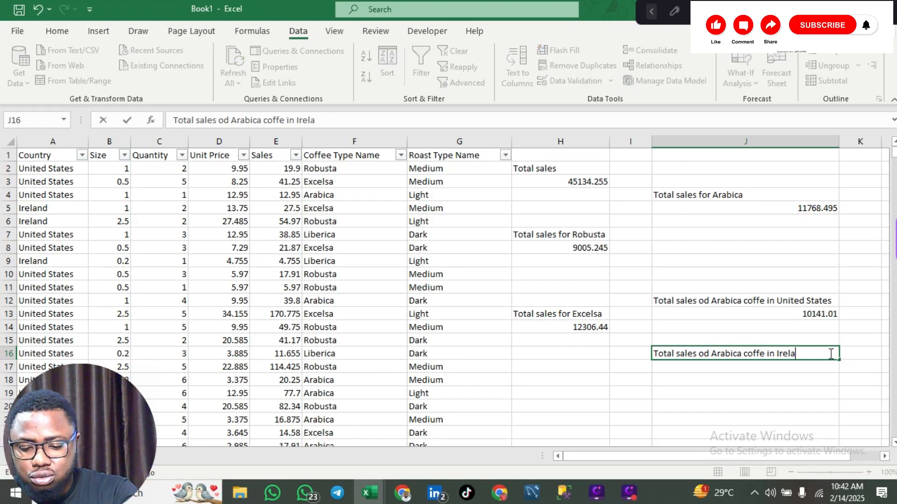
type("nd")
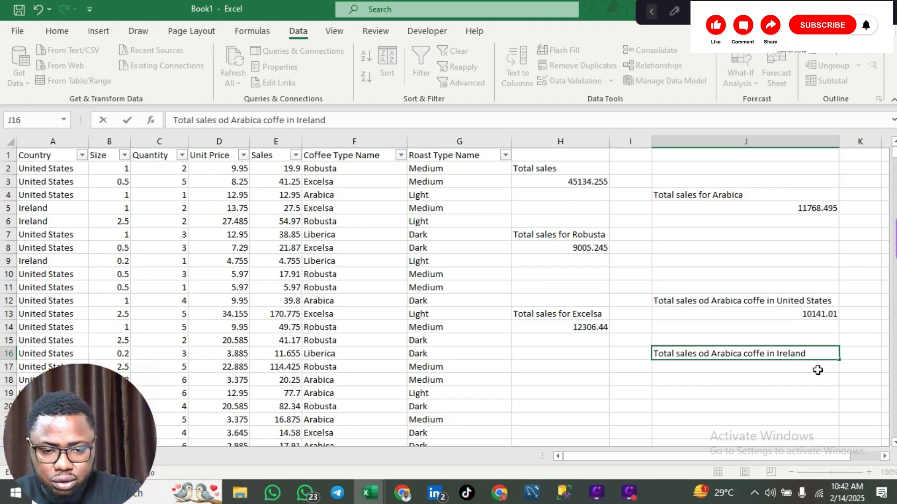
left_click(817, 370)
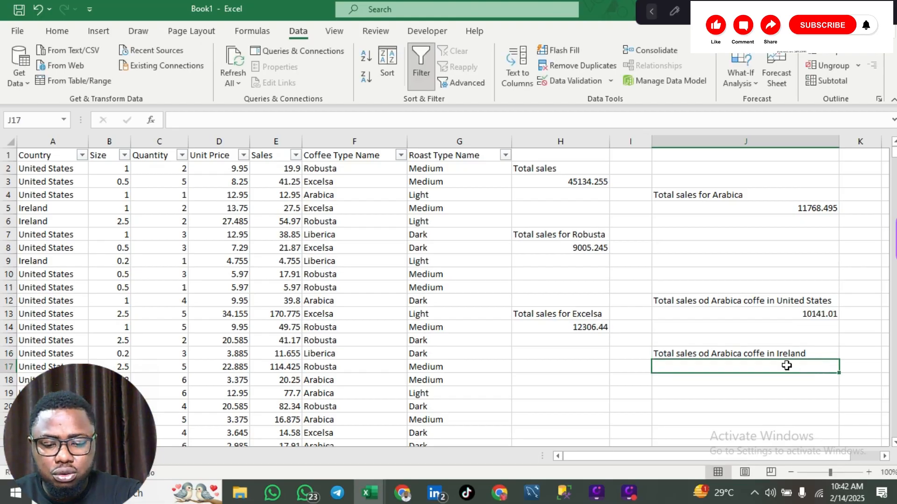
Start a SUMIFS formula in J17 through the Function Arguments dialog, with Sales column E:E as the sum range
type("=sumifs")
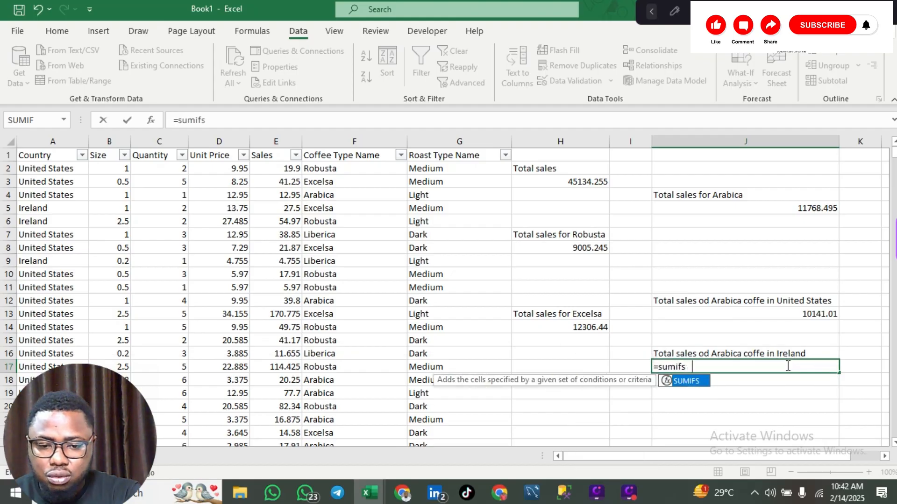
key("Tab")
key("ctrl+a")
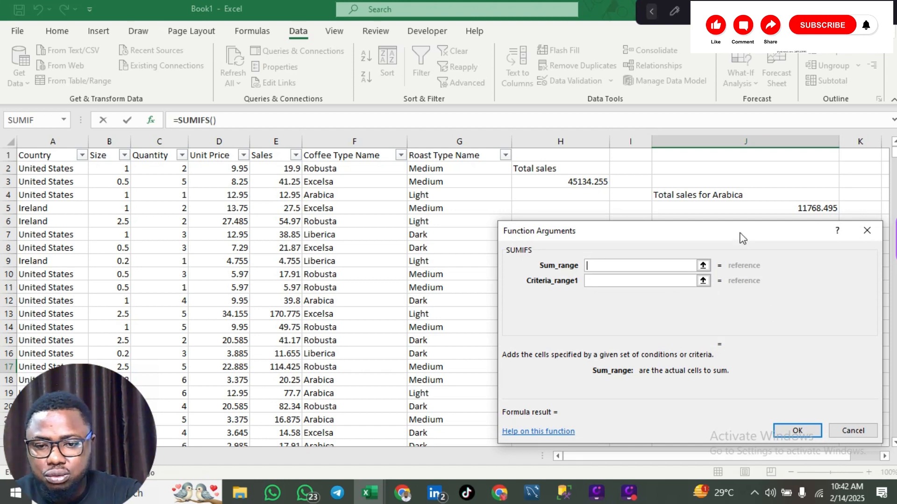
left_click_drag(742, 238, 707, 164)
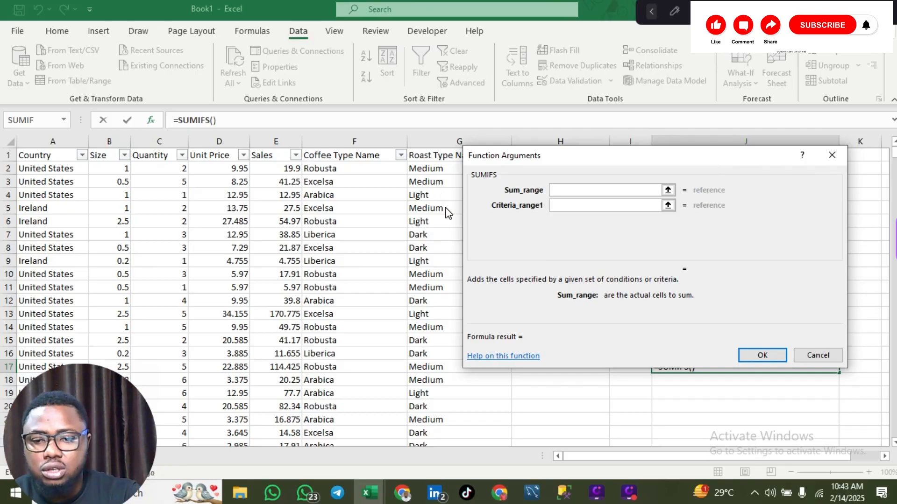
left_click(252, 119)
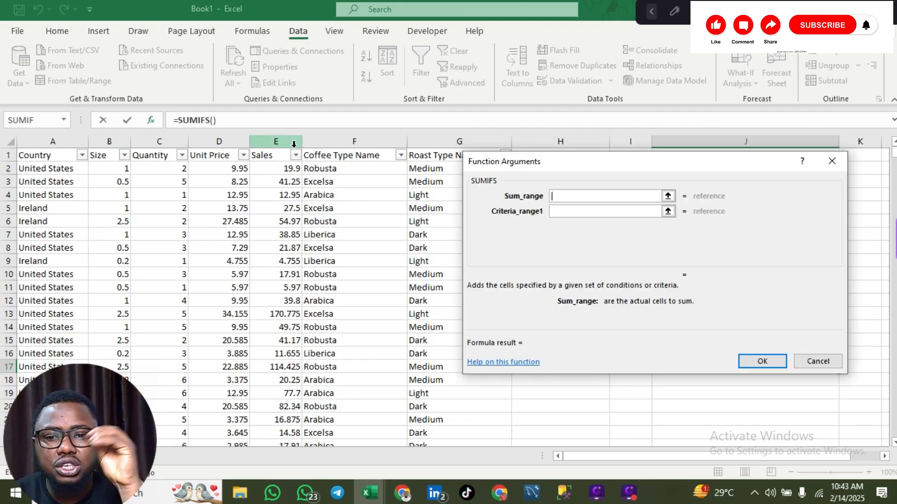
left_click(294, 144)
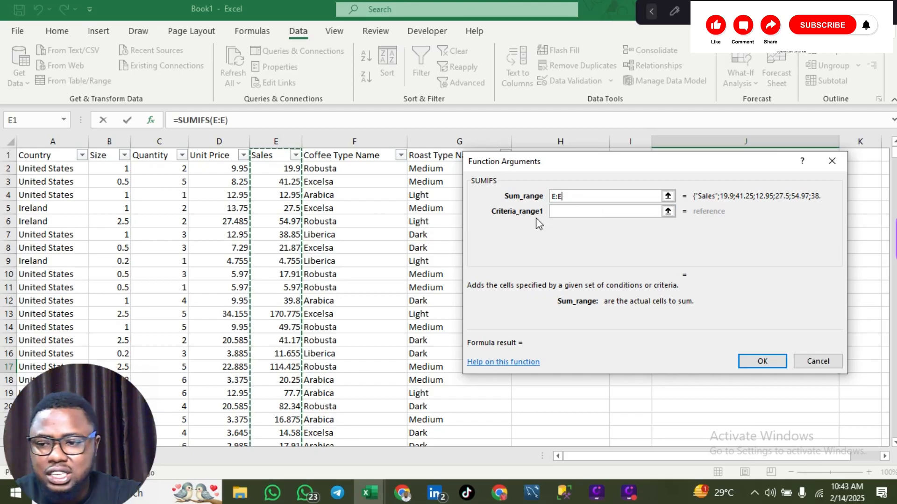
left_click(366, 144)
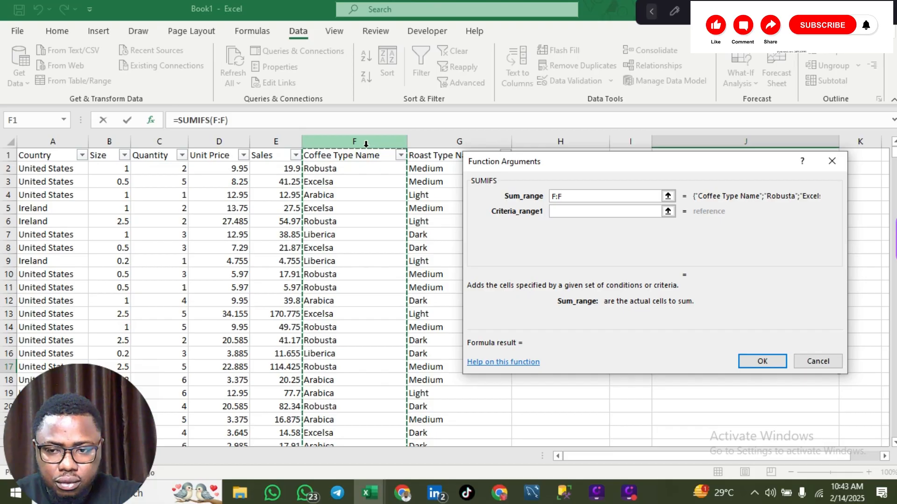
left_click(290, 142)
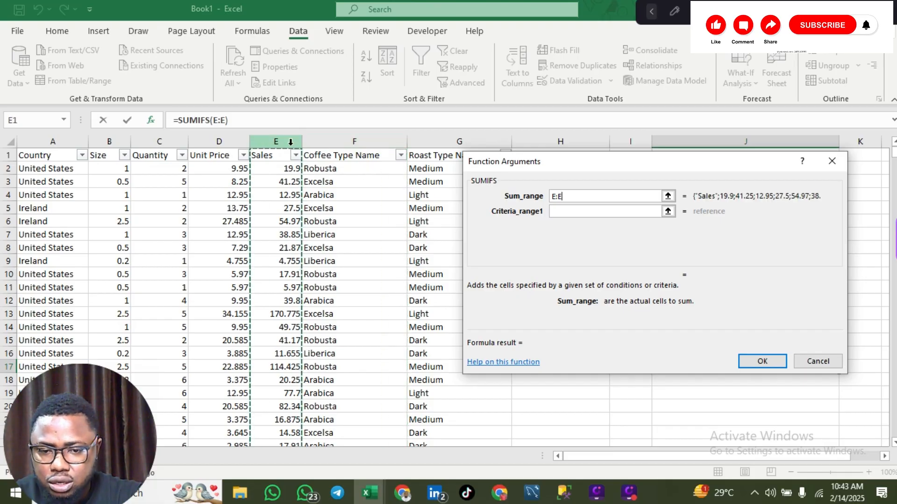
Set Criteria_range1 to the Coffee Type Name column F:F and Criteria1 to cell F4 (Arabica)
left_click(567, 211)
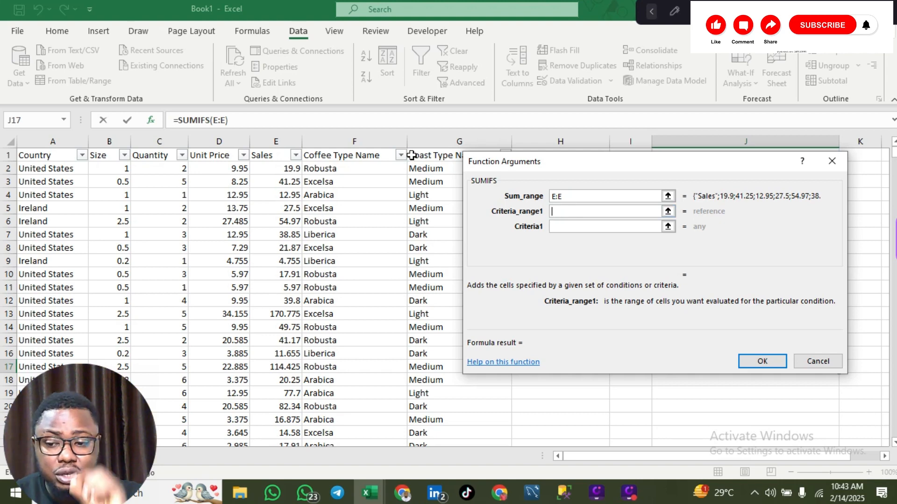
left_click(372, 141)
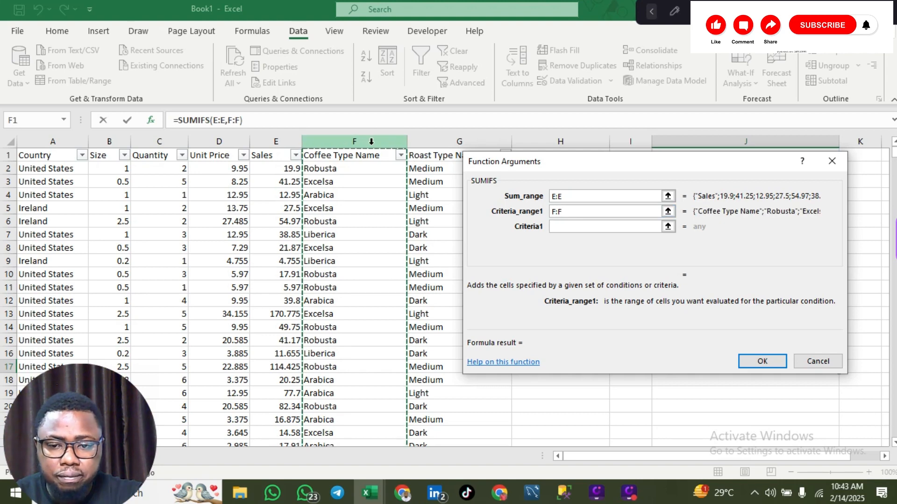
left_click(578, 227)
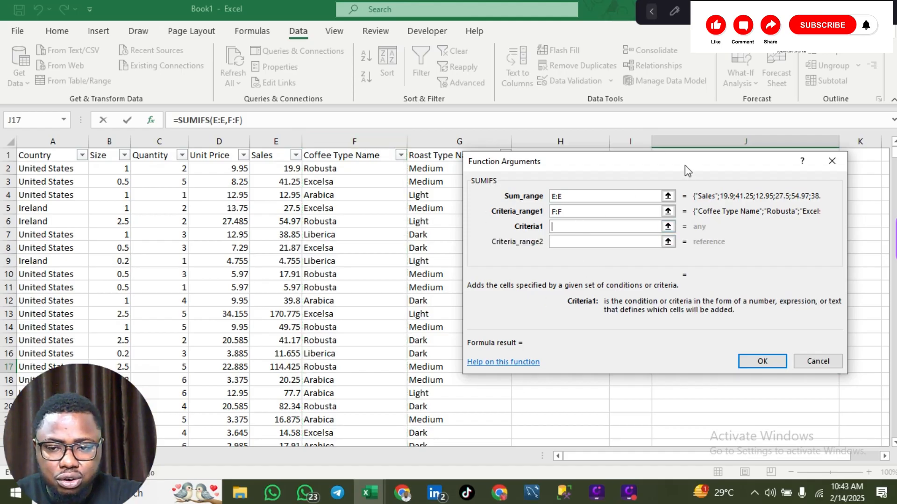
mouse_move(685, 166)
left_mouse_down()
mouse_move(517, 214)
mouse_move(680, 169)
mouse_move(694, 80)
mouse_move(695, 166)
left_mouse_up()
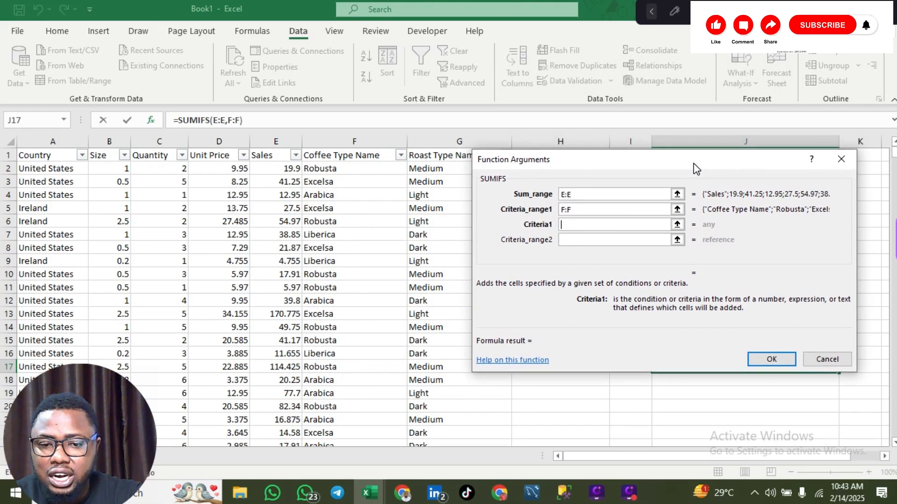
left_click(329, 198)
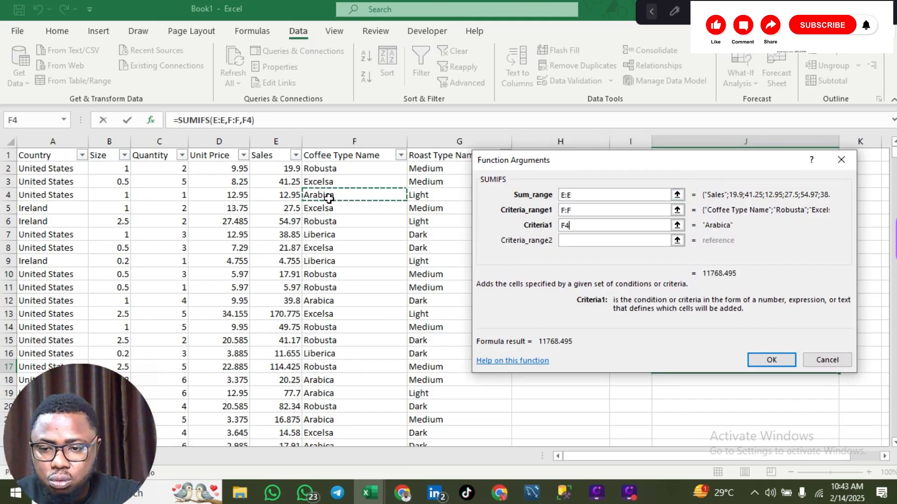
Set Criteria_range2 to the Country column A:A and Criteria2 to cell A5 (Ireland), and enter the formula in J17
left_click(571, 243)
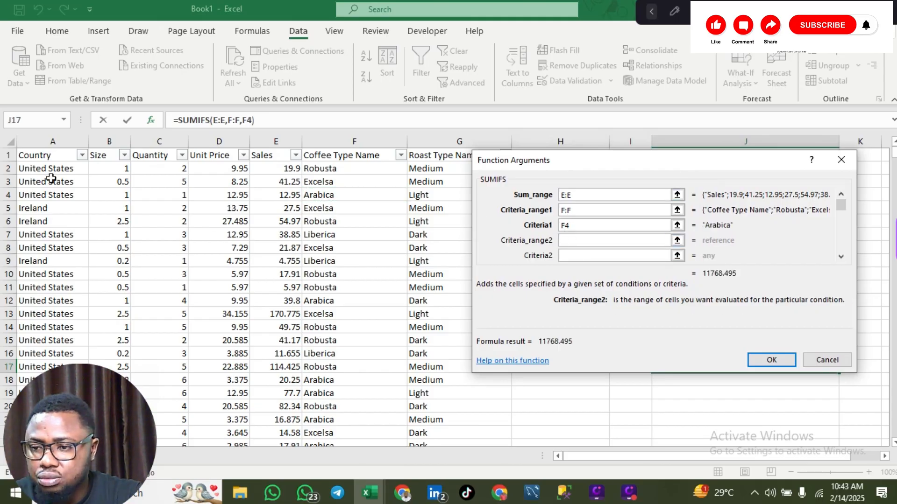
left_click(47, 139)
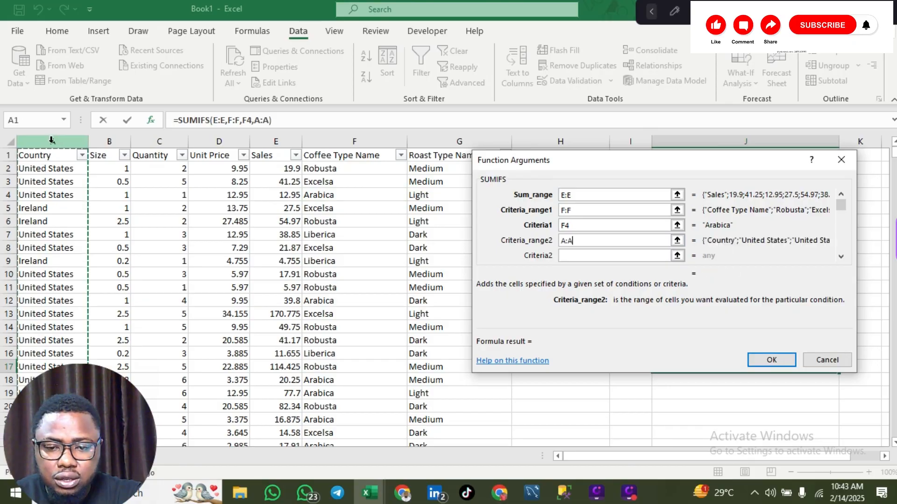
left_click(572, 255)
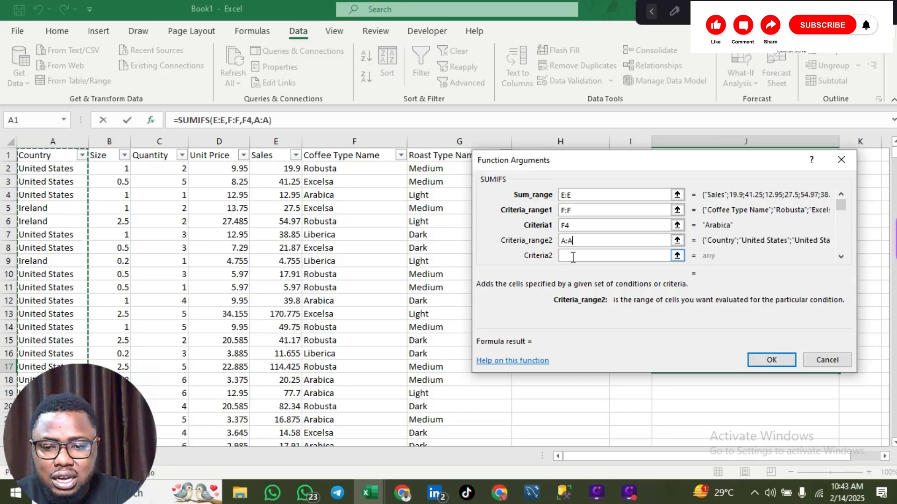
left_click(572, 257)
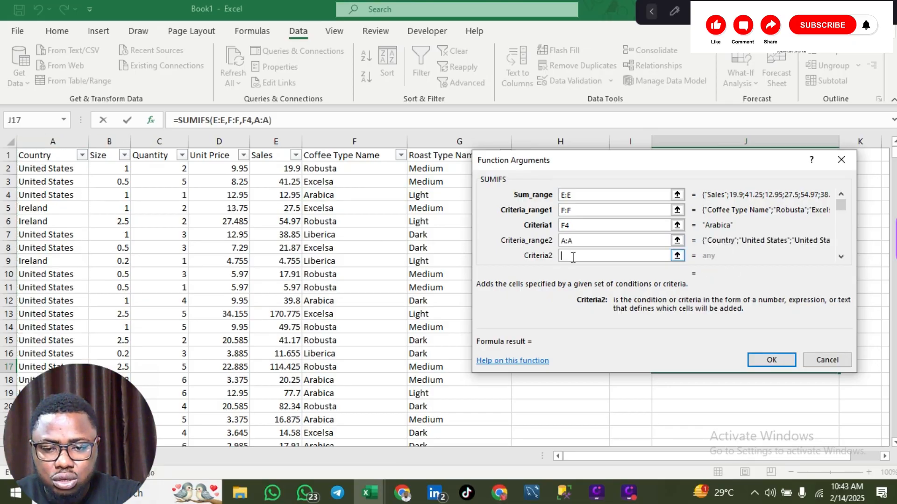
left_click(34, 208)
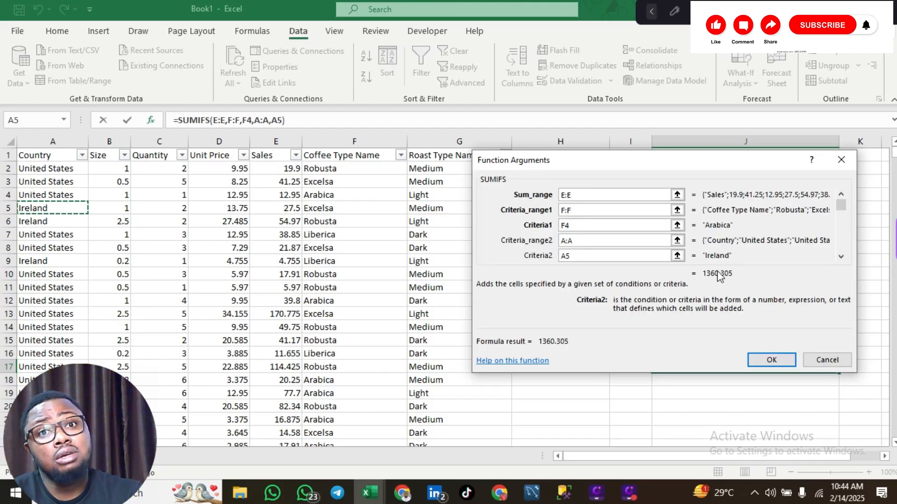
left_click(768, 361)
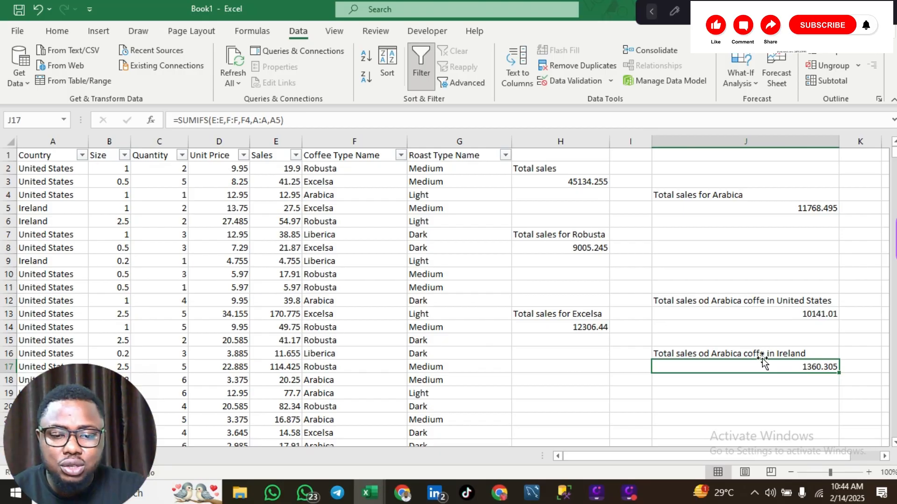
left_click(719, 408)
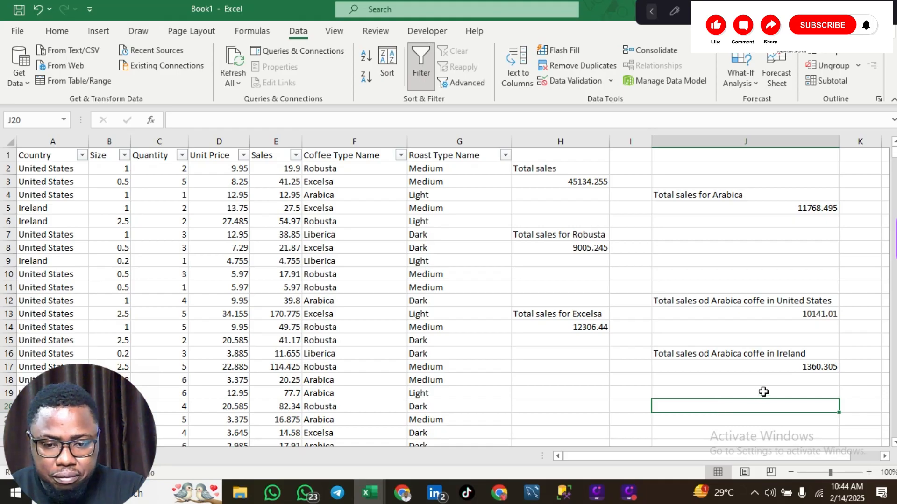
Copy the "Total sales od Arabica coffe in Ireland" label from J16 into cell J20
left_click(749, 355)
key("ctrl+c")
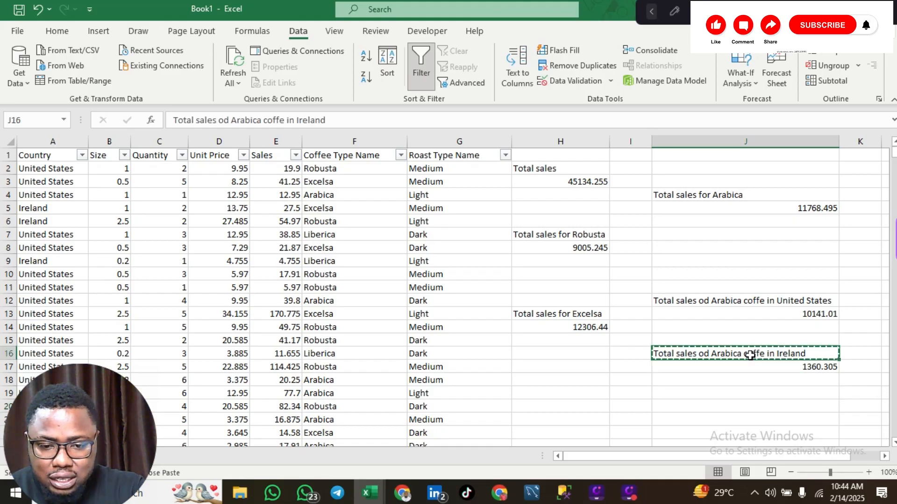
left_click(725, 406)
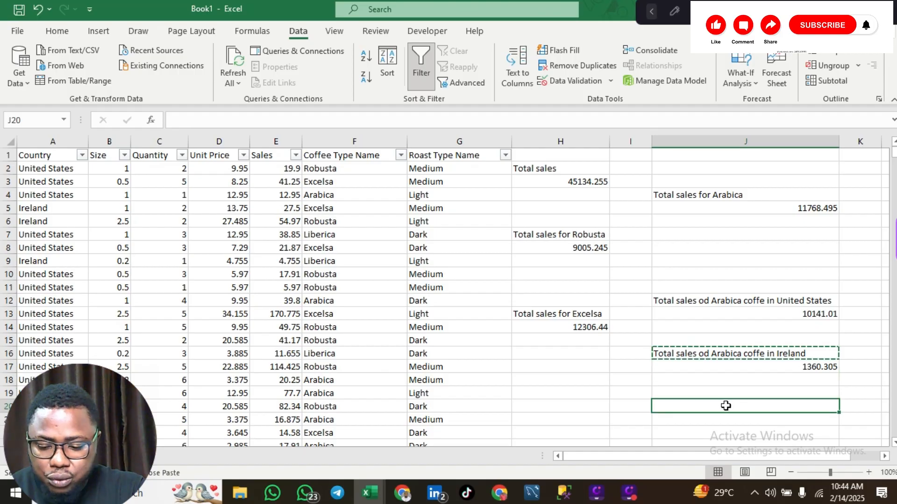
key("ctrl+v")
Replace "Ireland" with "United Kingdom" in the J20 label so it reads "Total sales od Arabica coffe in United Kingdom"
double_click(812, 406)
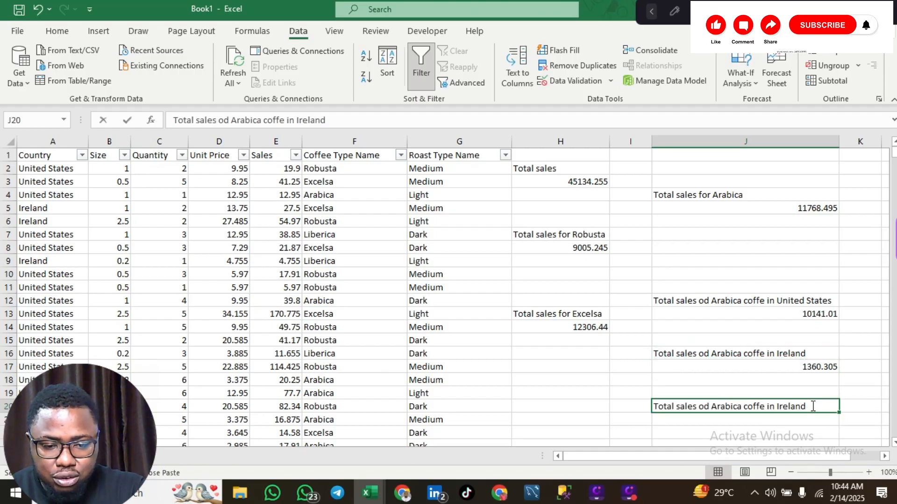
key("BackSpace")
key("BackSpace")
key("BackSpace")
key("BackSpace")
key("BackSpace")
key("BackSpace")
key("BackSpace")
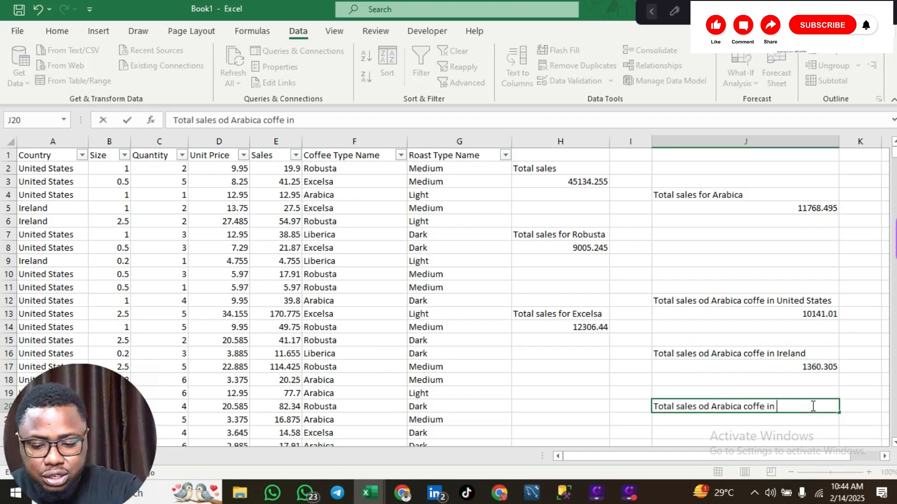
type("Unite")
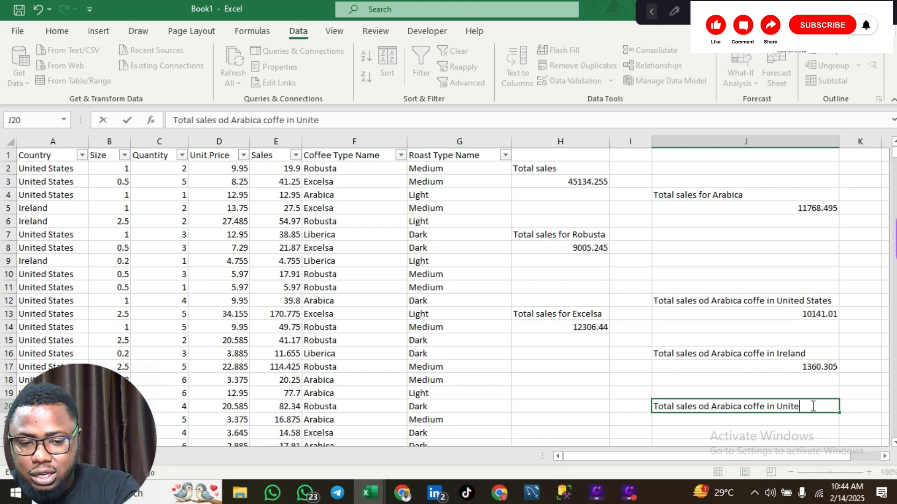
type("d King")
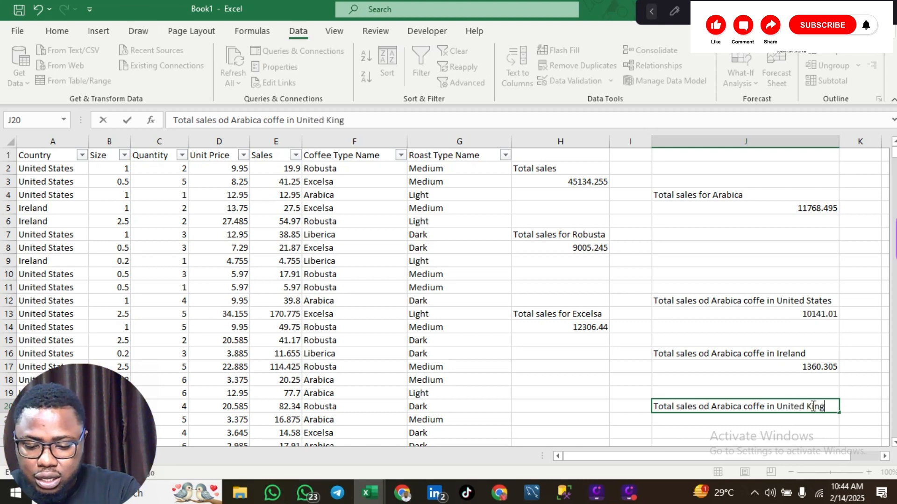
type("dom")
Insert the SUMIFS function in J21 by searching for "sumifs", with the Sales column E:E as the sum range
left_click(796, 420)
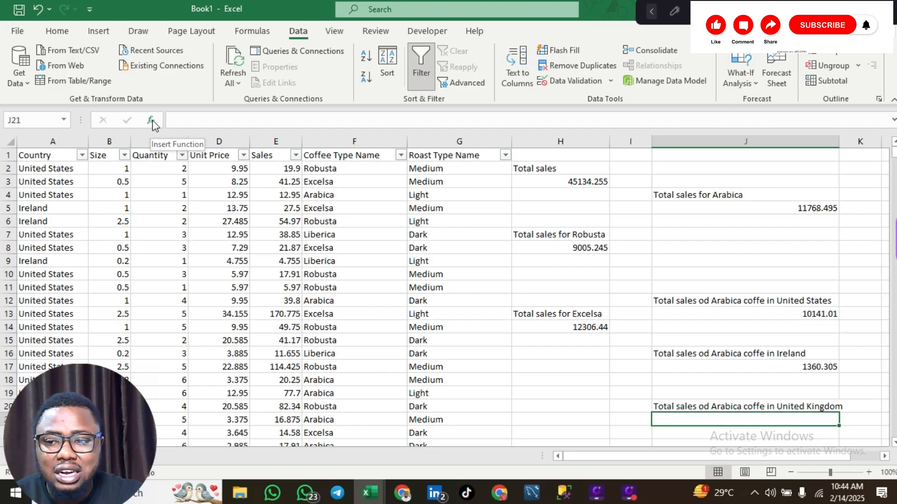
left_click(151, 120)
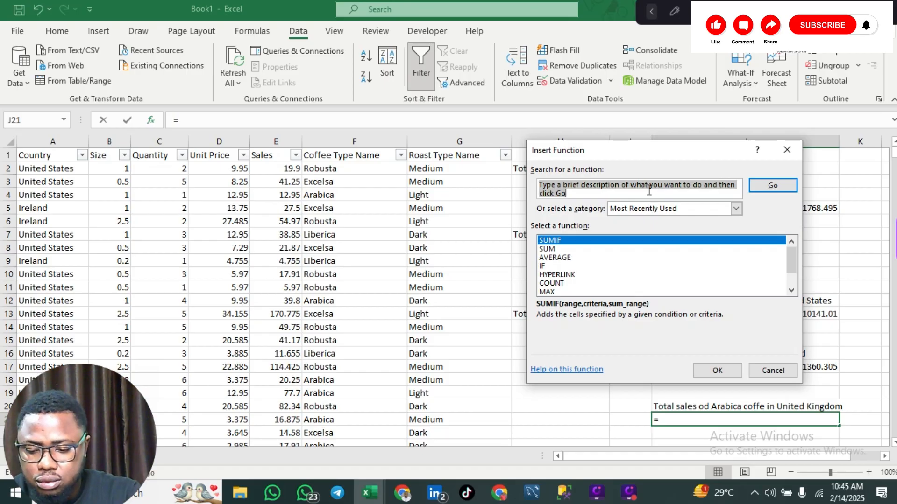
type("sumifs")
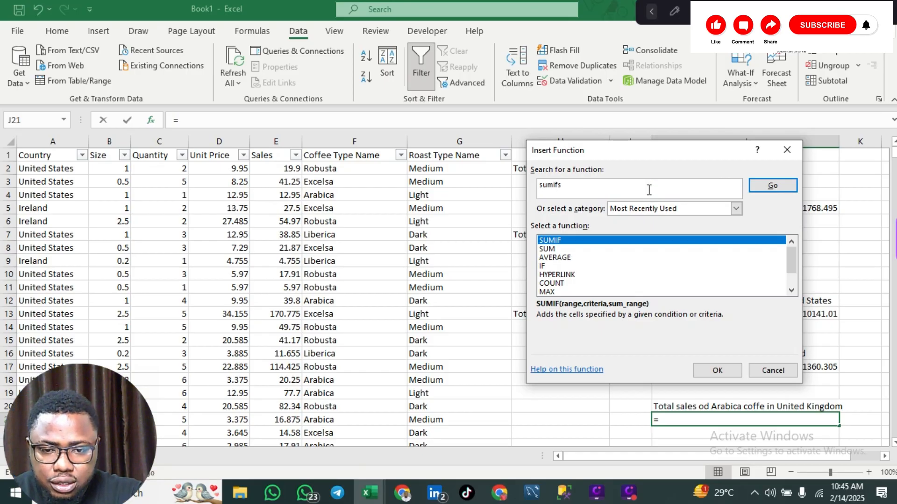
left_click(773, 185)
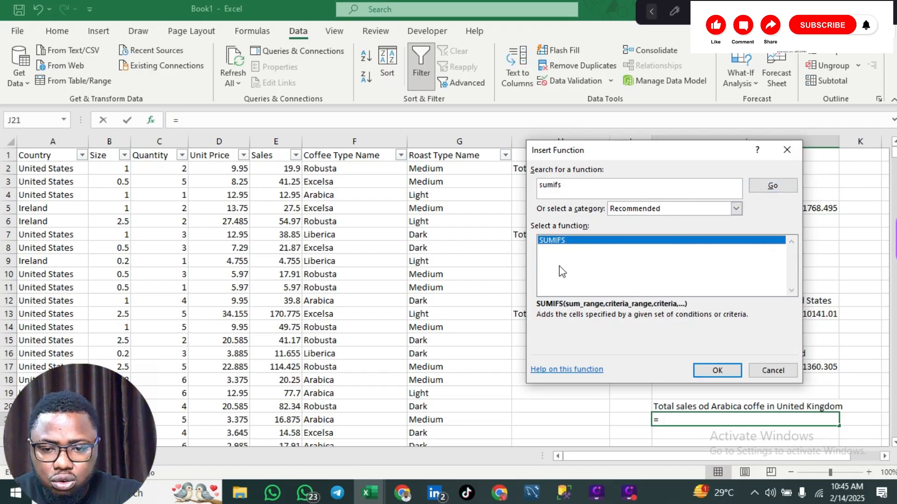
left_click(709, 370)
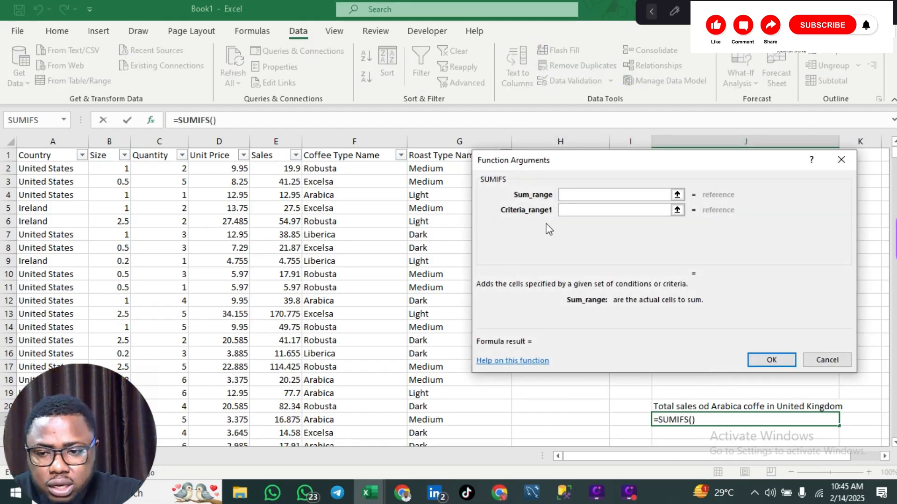
left_click(292, 143)
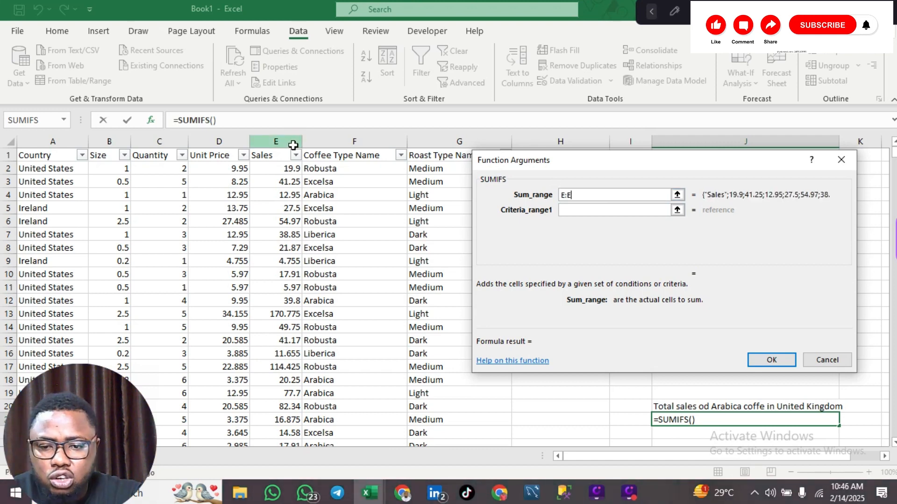
Set Criteria_range1 to the Coffee Type Name column F:F and Criteria1 to cell F4 (Arabica) for the J21 formula
left_click(647, 209)
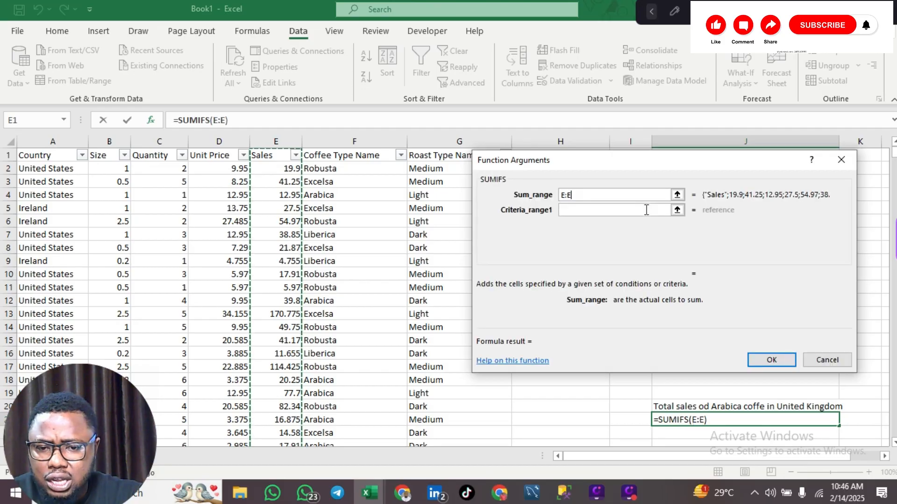
left_click(624, 210)
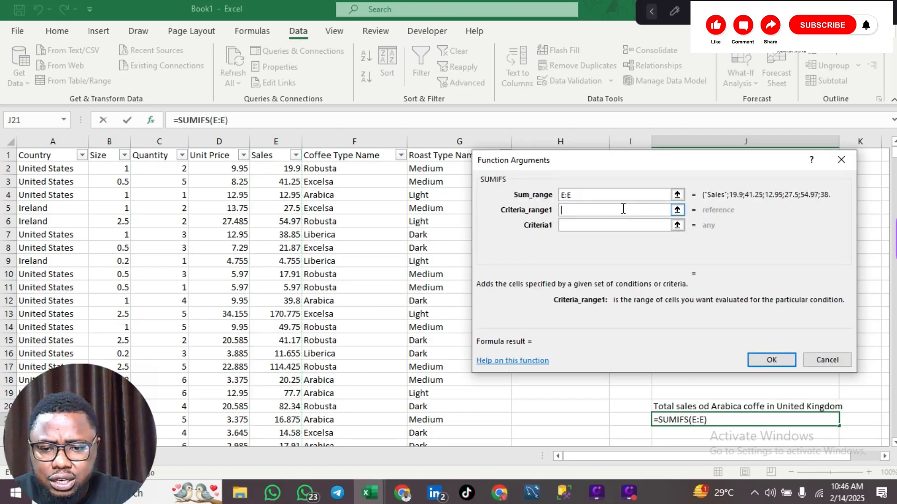
left_click(378, 142)
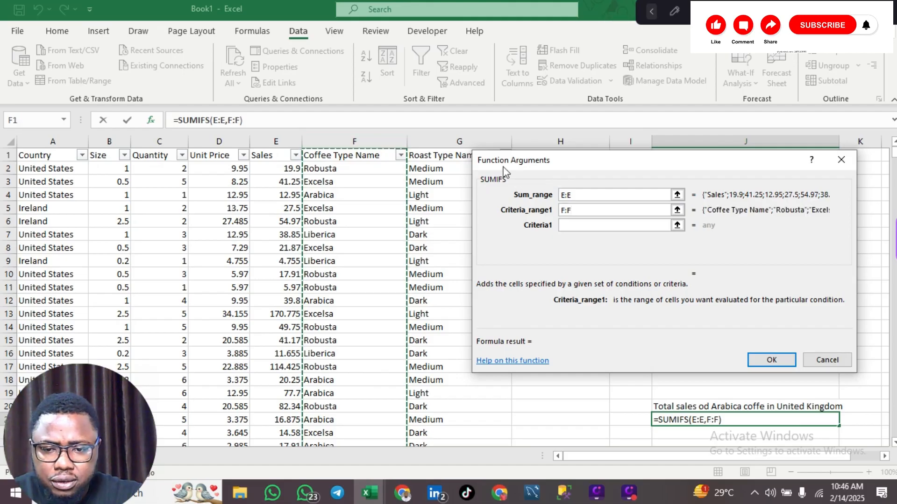
left_click(571, 226)
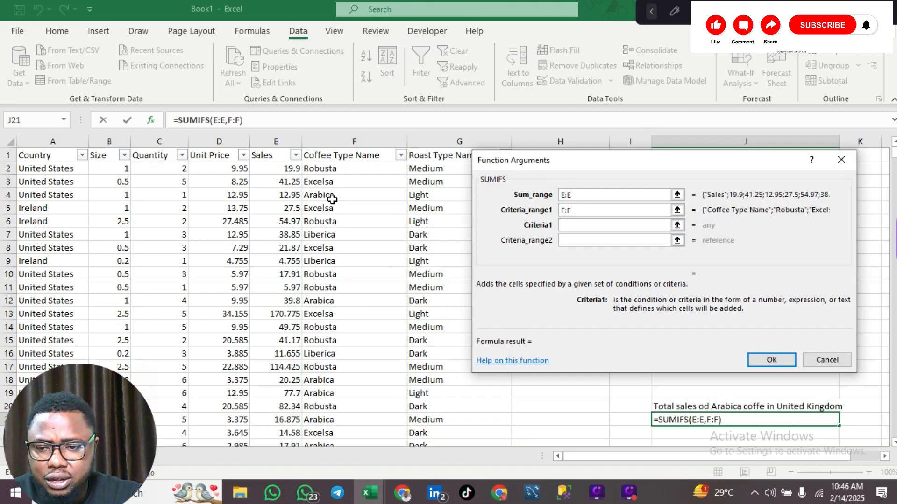
left_click(325, 194)
Set Criteria_range2 to the Country column A:A and Criteria2 to cell A36 (United Kingdom), and enter the formula in J21
left_click(588, 240)
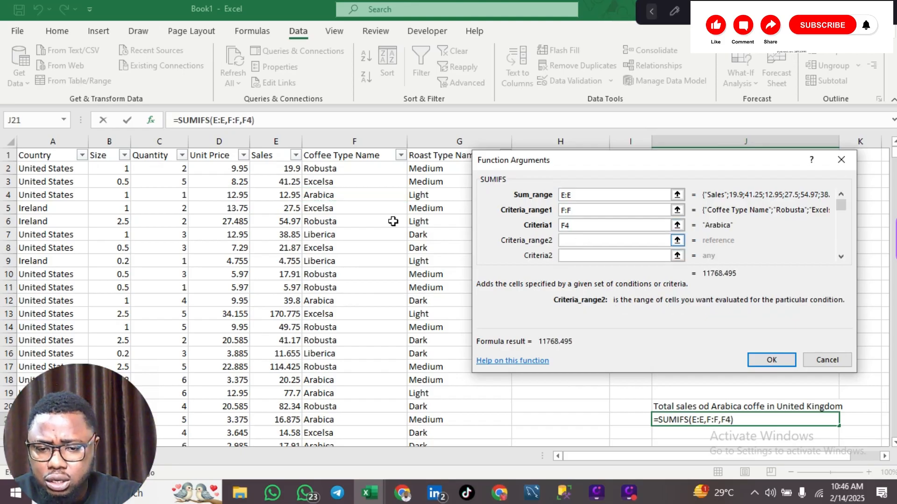
left_click(53, 142)
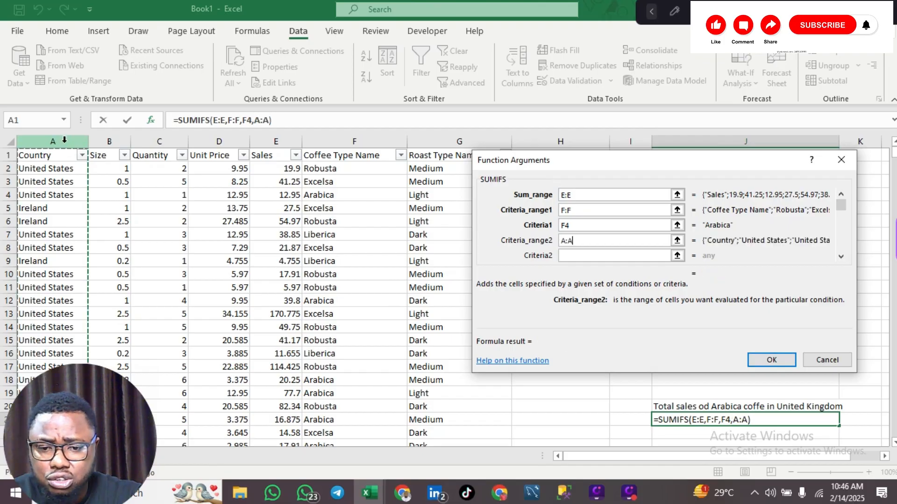
left_click(575, 256)
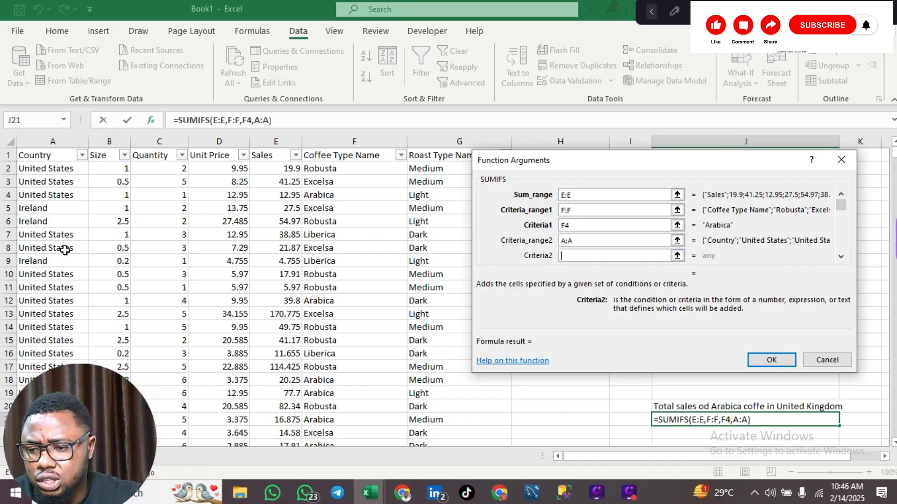
scroll(65, 250, "down", 8)
scroll(65, 250, "down", 7)
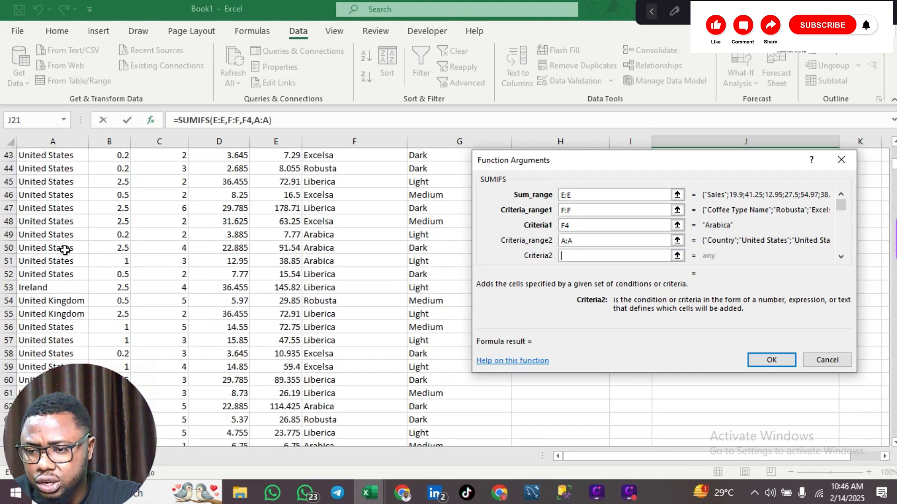
scroll(74, 240, "up", 6)
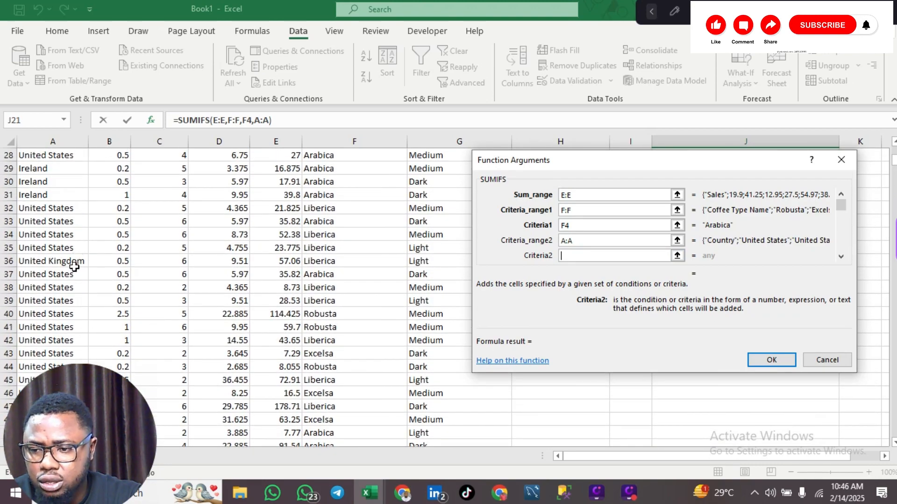
left_click(74, 264)
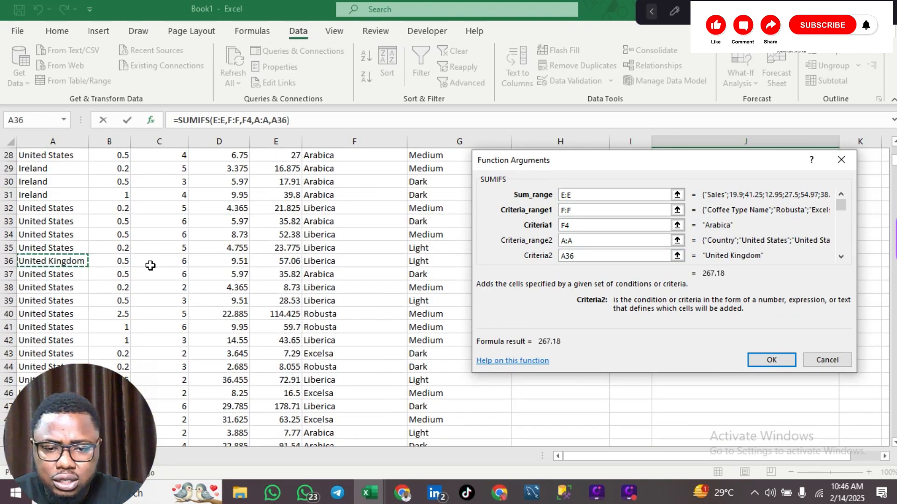
left_click(777, 362)
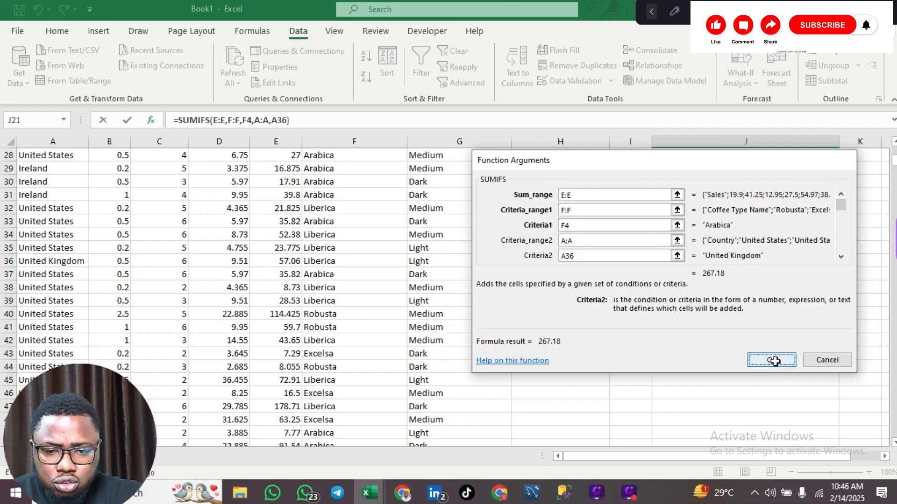
scroll(778, 293, "up", 6)
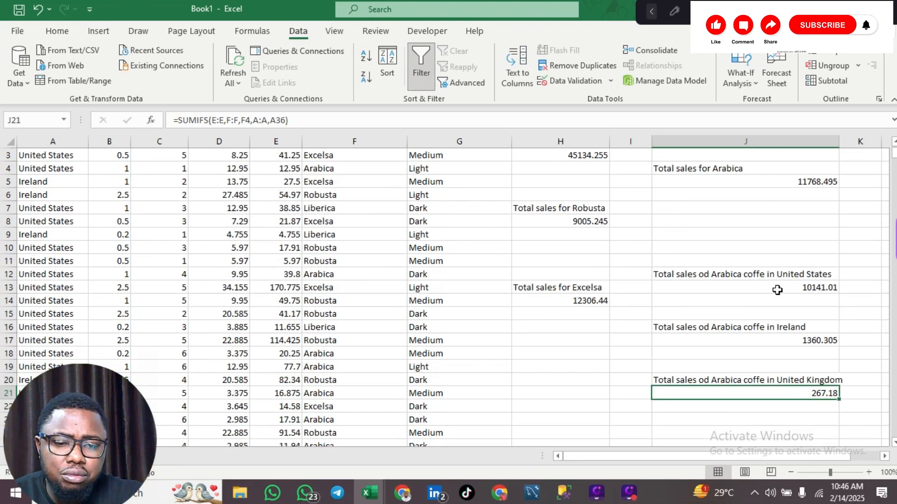
scroll(777, 290, "up", 1)
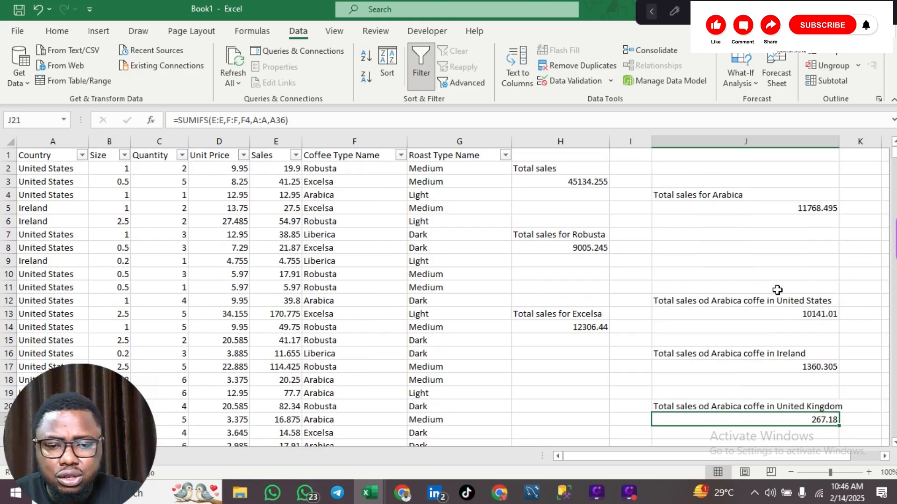